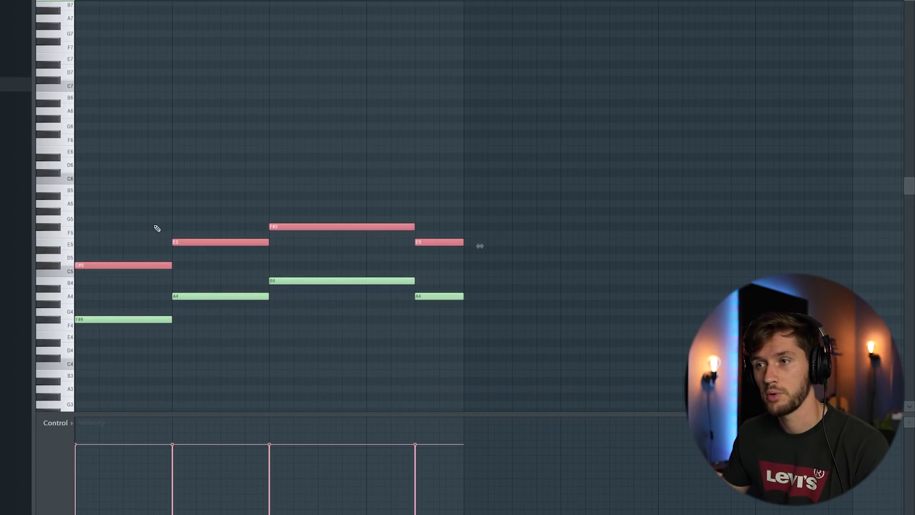
Fill out the four chords with middle notes A4, C#5, D5, C#5 and top notes E5, G#5, A5, G#5
{"action": "key", "text": "ctrl+d"}
{"action": "key", "text": "space"}
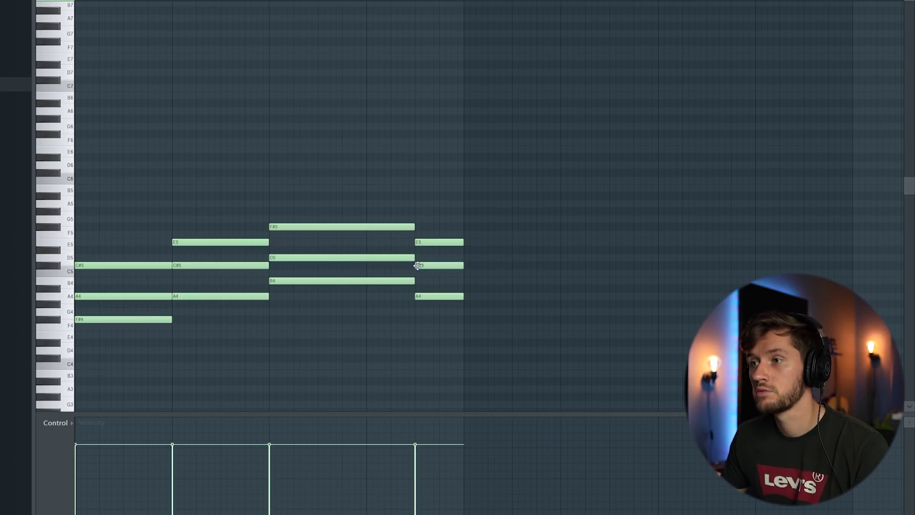
{"action": "scroll", "coordinate": [296, 186], "scroll_direction": "down", "scroll_amount": 1}
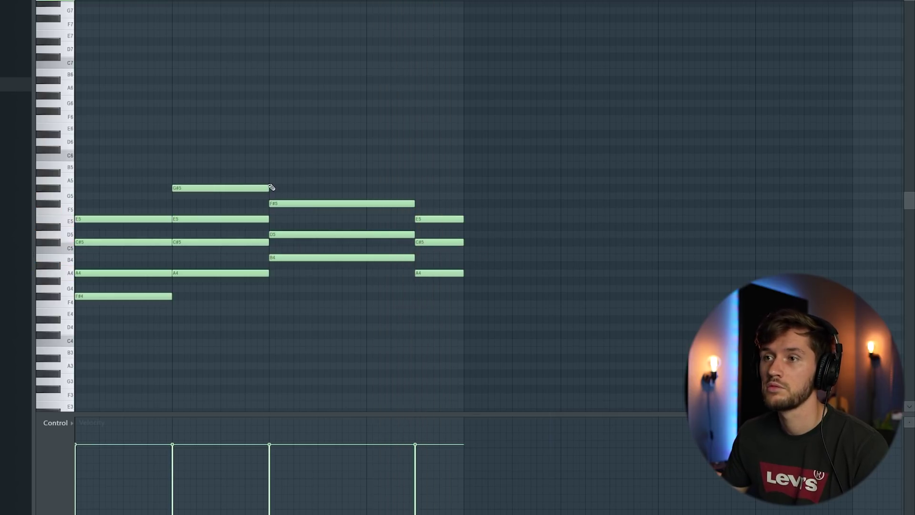
{"action": "left_click_drag", "start_coordinate": [367, 181], "coordinate": [414, 181]}
{"action": "left_click", "coordinate": [425, 191]}
{"action": "left_click_drag", "start_coordinate": [560, 188], "coordinate": [462, 190]}
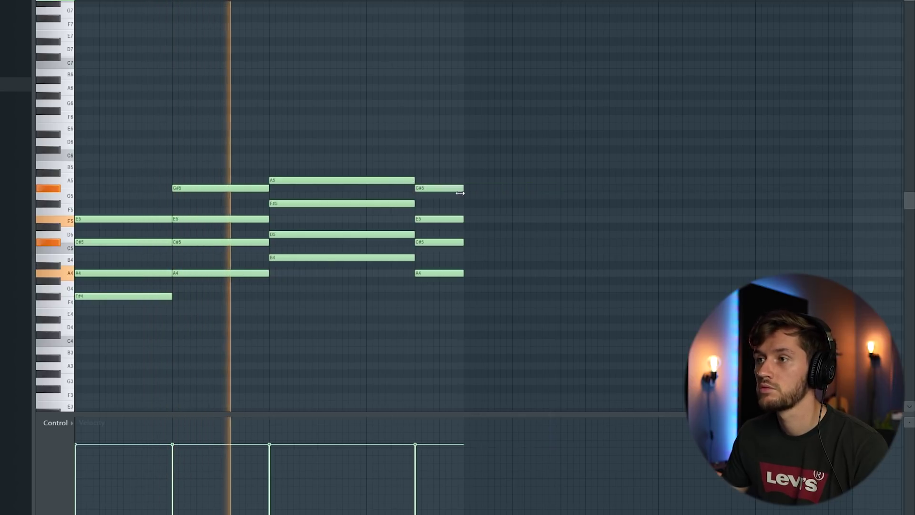
Duplicate the whole four-chord progression directly after itself
{"action": "key", "text": "ctrl+a"}
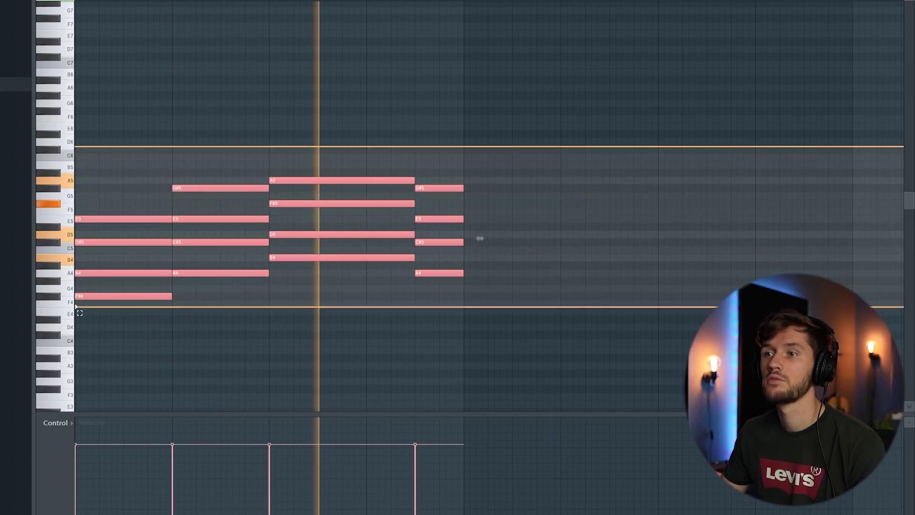
{"action": "key", "text": "ctrl+b"}
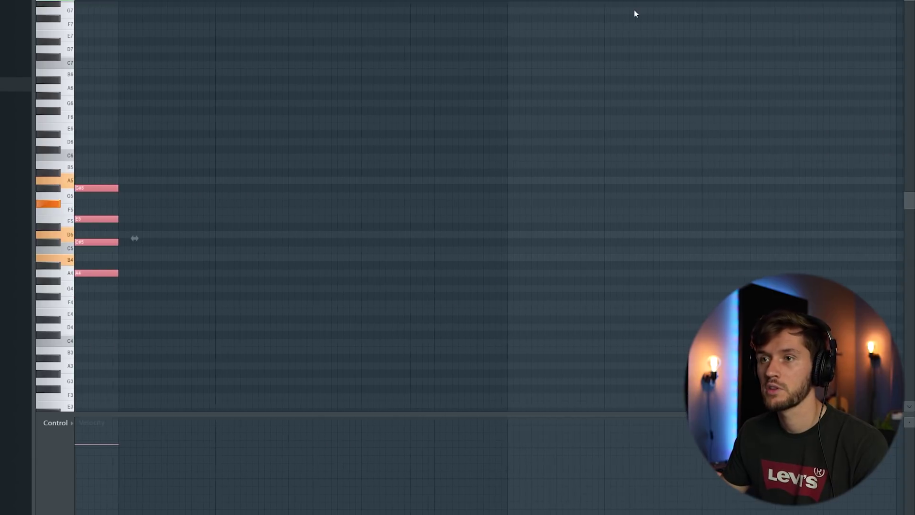
{"action": "left_click", "coordinate": [657, 109]}
{"action": "right_click", "coordinate": [656, 108]}
{"action": "left_click_drag", "start_coordinate": [476, 1], "coordinate": [520, 1]}
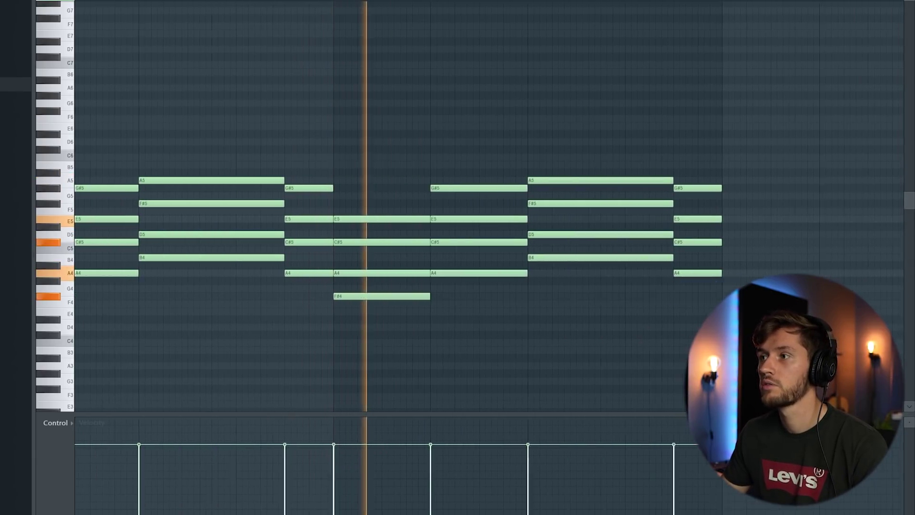
{"action": "left_click", "coordinate": [594, 119]}
{"action": "right_click", "coordinate": [593, 119]}
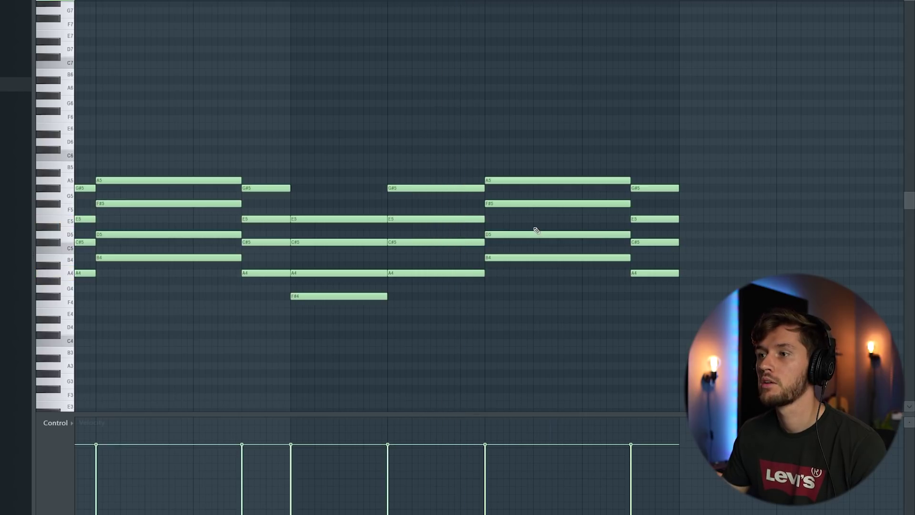
Revoice the third chord of the repeated progression as D4, F#4, A4 and C#5, and play it back
{"action": "left_click_drag", "start_coordinate": [501, 260], "coordinate": [502, 331]}
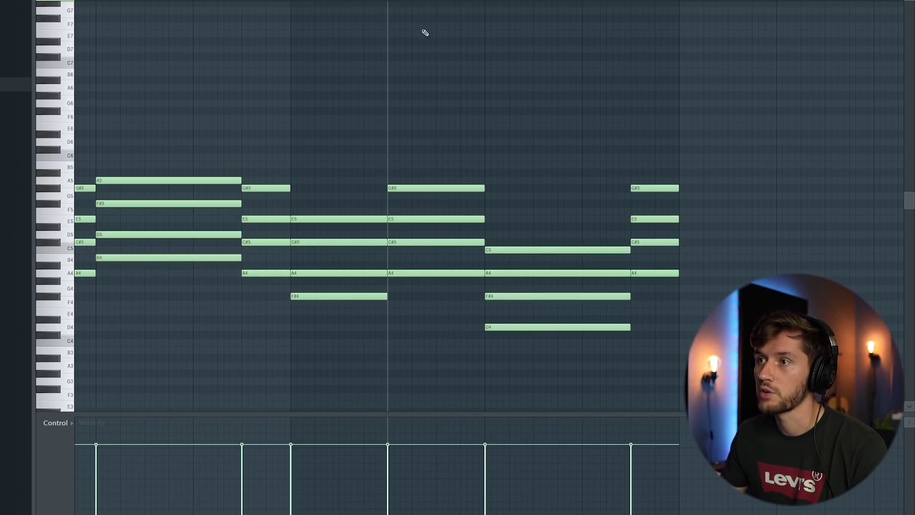
{"action": "key", "text": "space"}
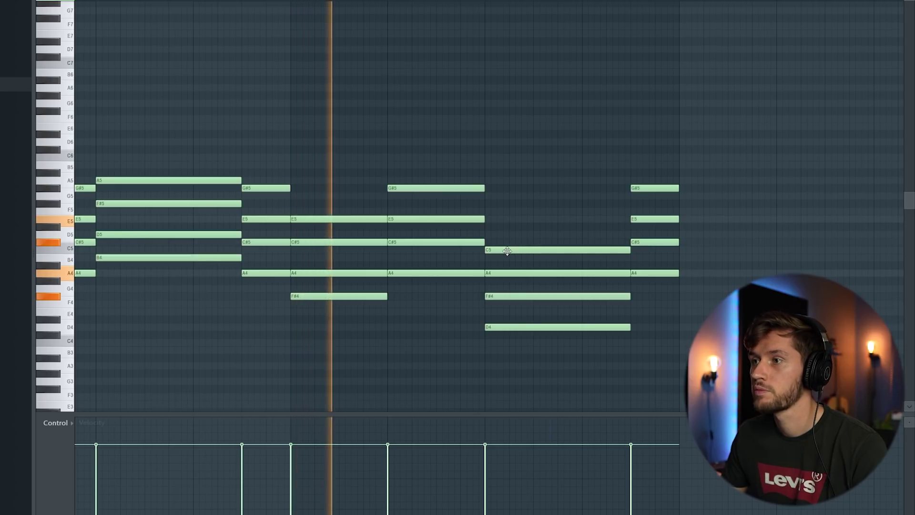
{"action": "left_click_drag", "start_coordinate": [507, 251], "coordinate": [507, 243]}
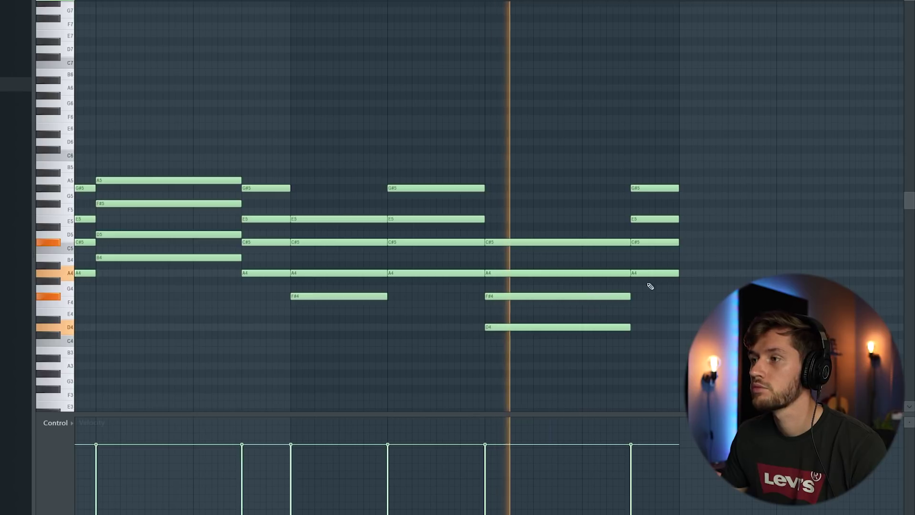
{"action": "key", "text": "space"}
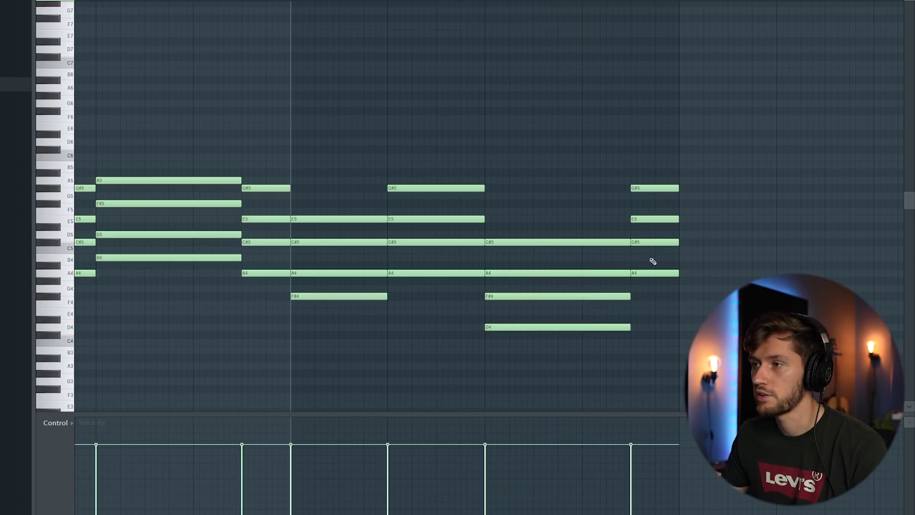
Shorten the repeat's third chord to one bar and follow it with a one-bar E4, G#4, B4 chord as the last chord
{"action": "left_click_drag", "start_coordinate": [516, 229], "coordinate": [631, 324]}
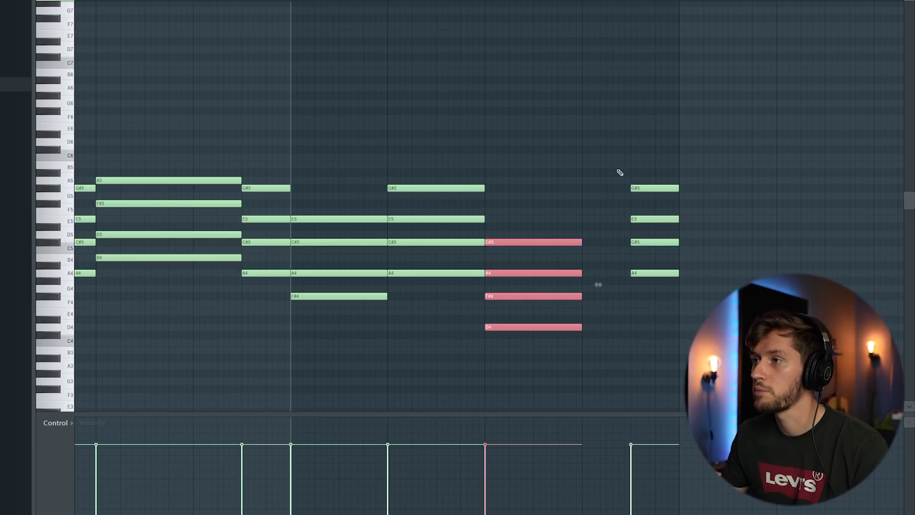
{"action": "left_click_drag", "start_coordinate": [634, 185], "coordinate": [586, 223]}
{"action": "key", "text": "space"}
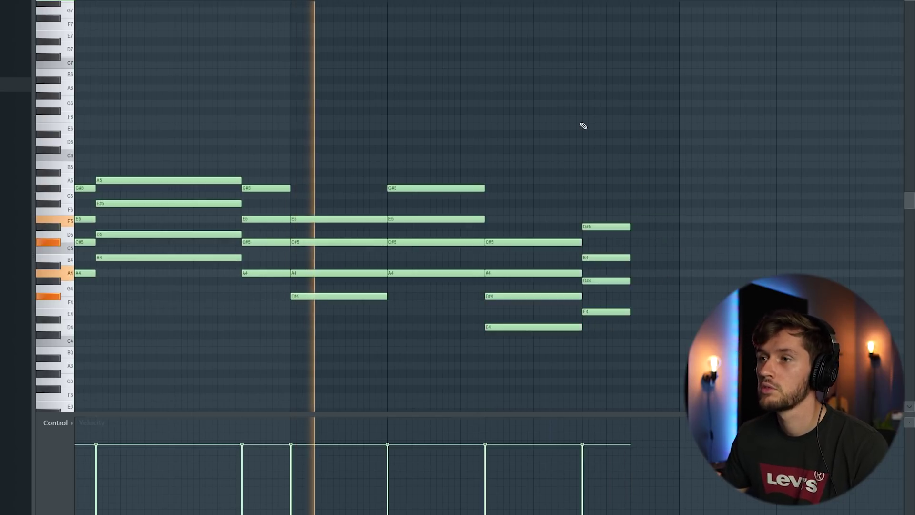
{"action": "left_click_drag", "start_coordinate": [629, 281], "coordinate": [691, 267]}
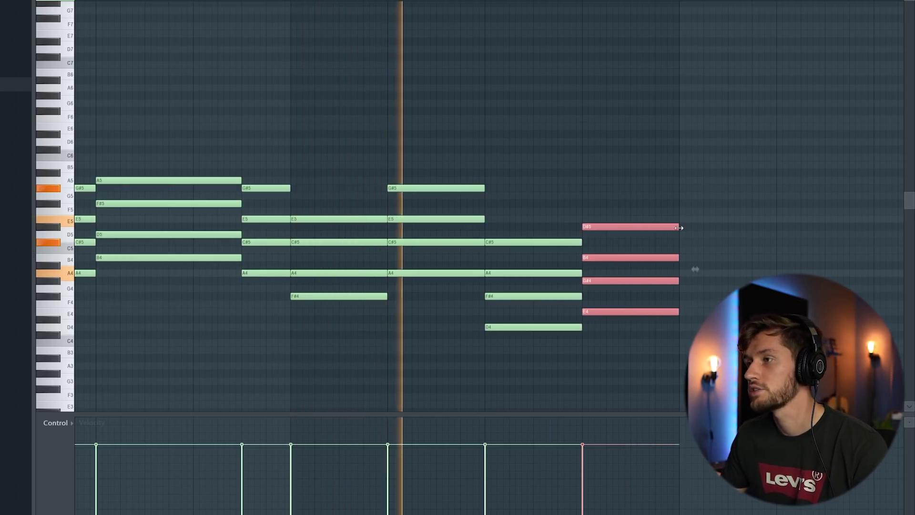
{"action": "left_click", "coordinate": [710, 189]}
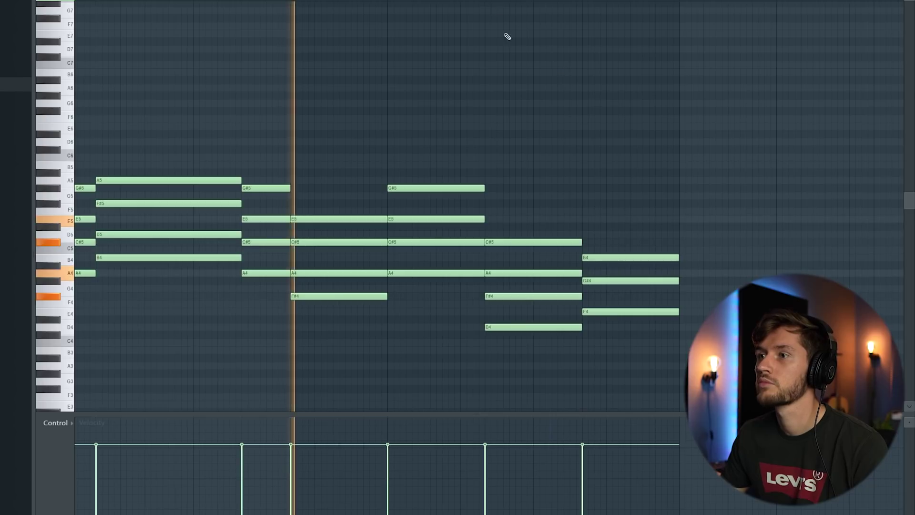
{"action": "left_click", "coordinate": [635, 155]}
{"action": "right_click", "coordinate": [635, 155]}
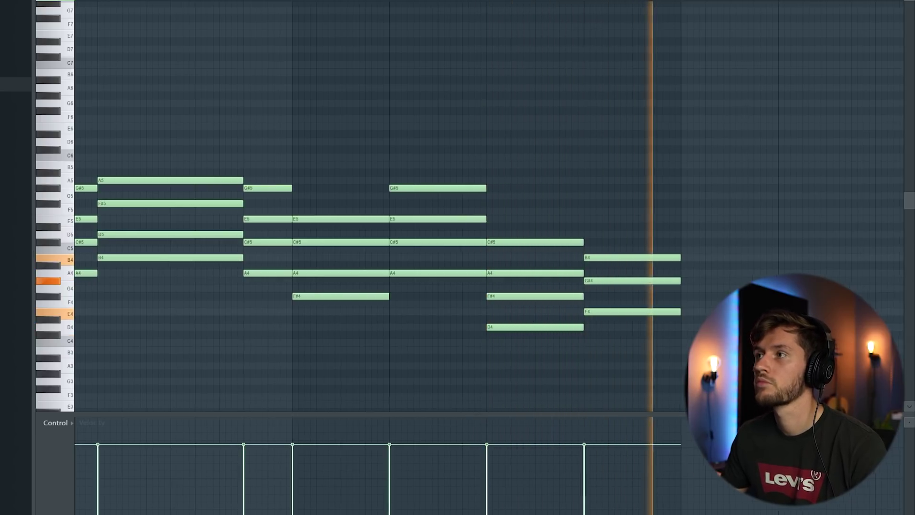
{"action": "key", "text": "space"}
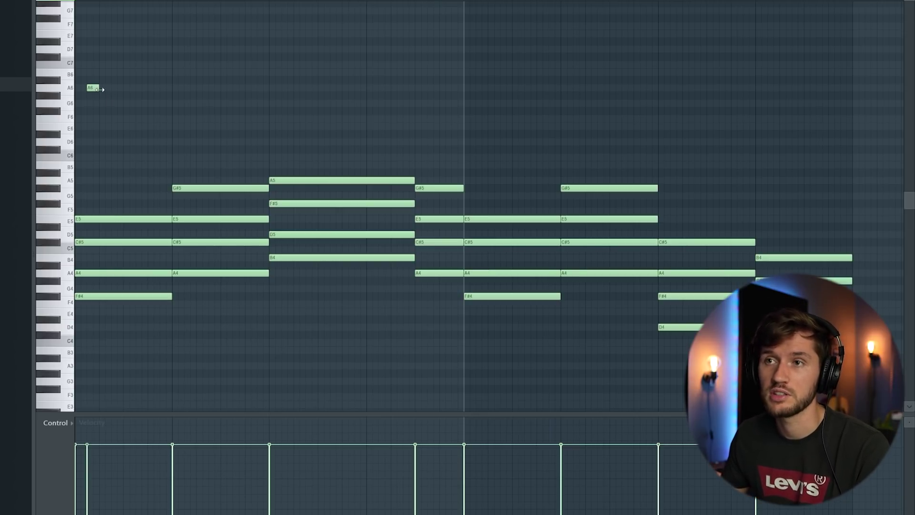
Draw a melody over the first chord with the short notes A6, G#6, F#6, E6, F#6 and C#6
{"action": "key", "text": "space"}
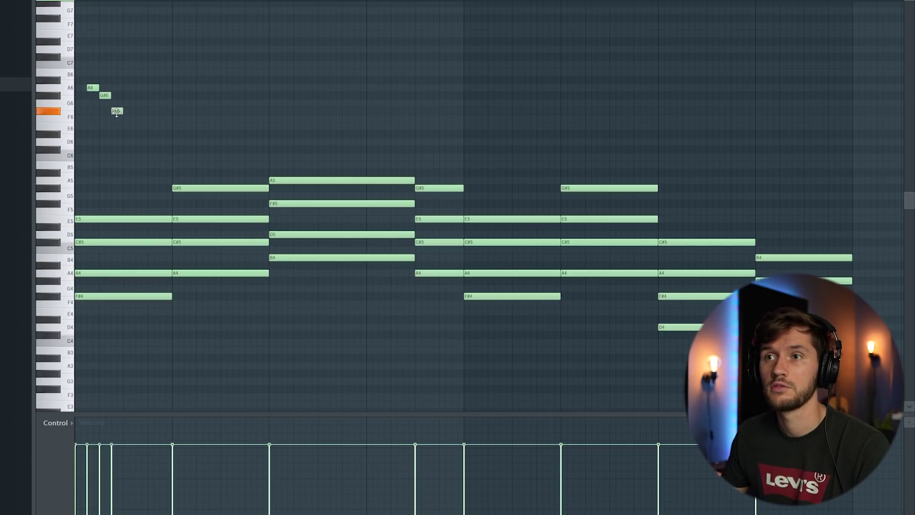
{"action": "key", "text": "space"}
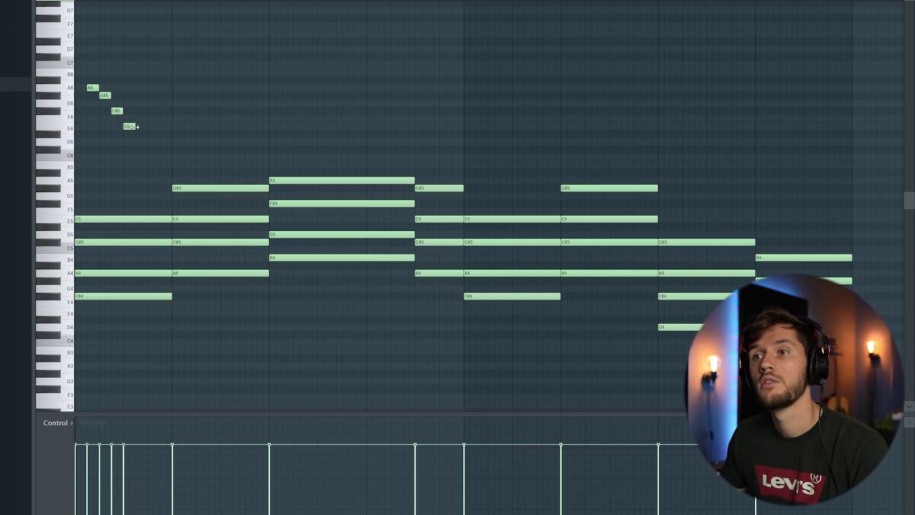
{"action": "left_click_drag", "start_coordinate": [158, 112], "coordinate": [148, 113]}
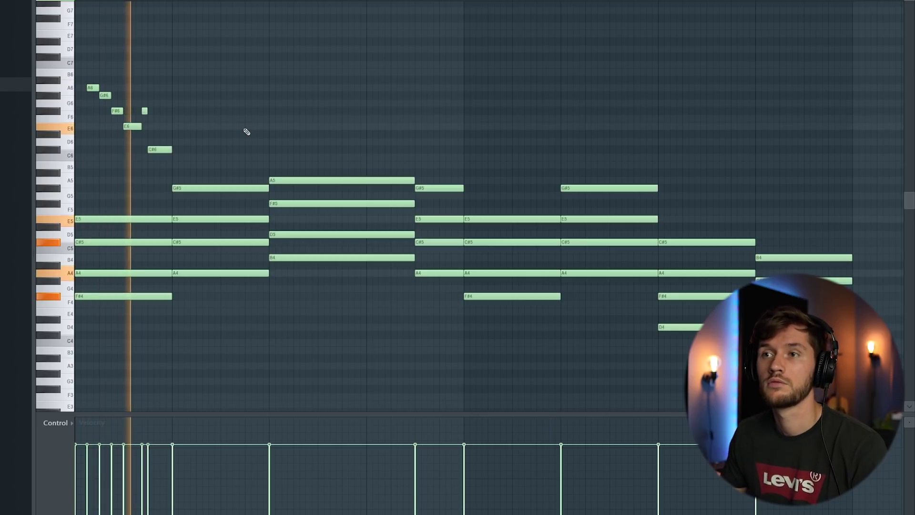
{"action": "key", "text": "space"}
{"action": "left_click_drag", "start_coordinate": [175, 149], "coordinate": [169, 149]}
{"action": "key", "text": "space"}
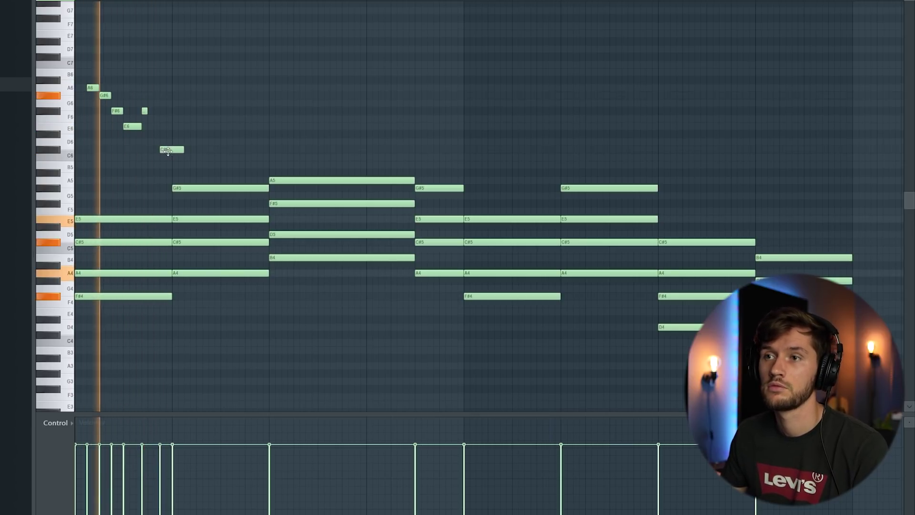
{"action": "left_click_drag", "start_coordinate": [147, 111], "coordinate": [160, 112]}
Raise the melody one octave and continue it over the second chord with E7, D7, C#7, B6, C#7 and A6
{"action": "scroll", "coordinate": [268, 143], "scroll_direction": "up", "scroll_amount": 2}
{"action": "scroll", "coordinate": [264, 155], "scroll_direction": "up", "scroll_amount": 4}
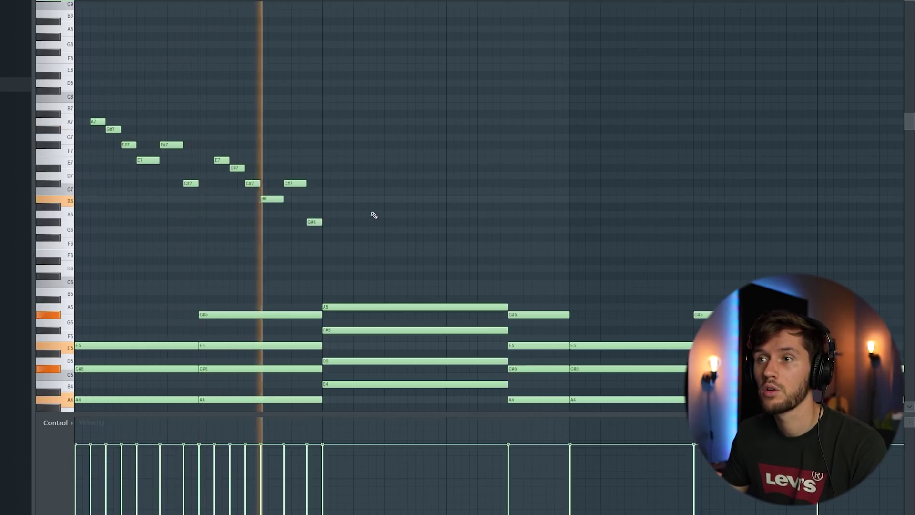
{"action": "key", "text": "space"}
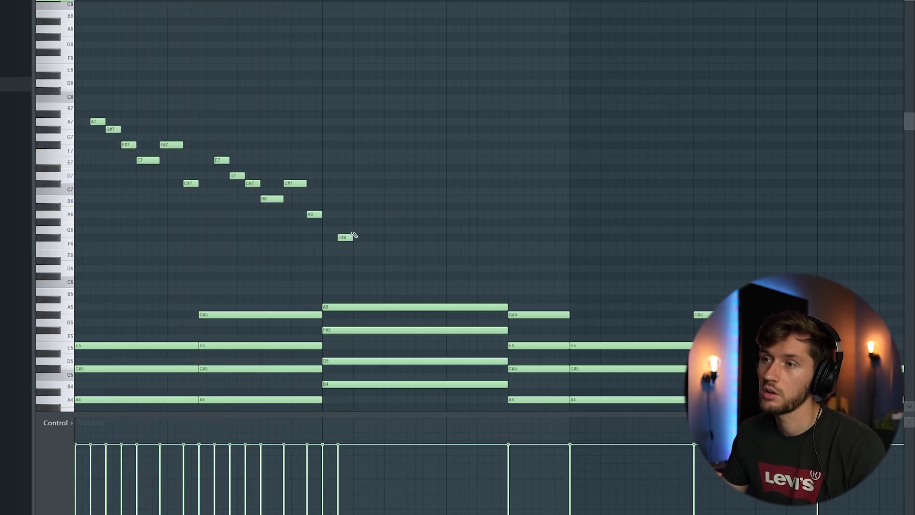
Add the rising melody phrase F#6, A6, F#6, A6, B6, C#7 over the start of the third chord
{"action": "left_click", "coordinate": [377, 238]}
{"action": "key", "text": "space"}
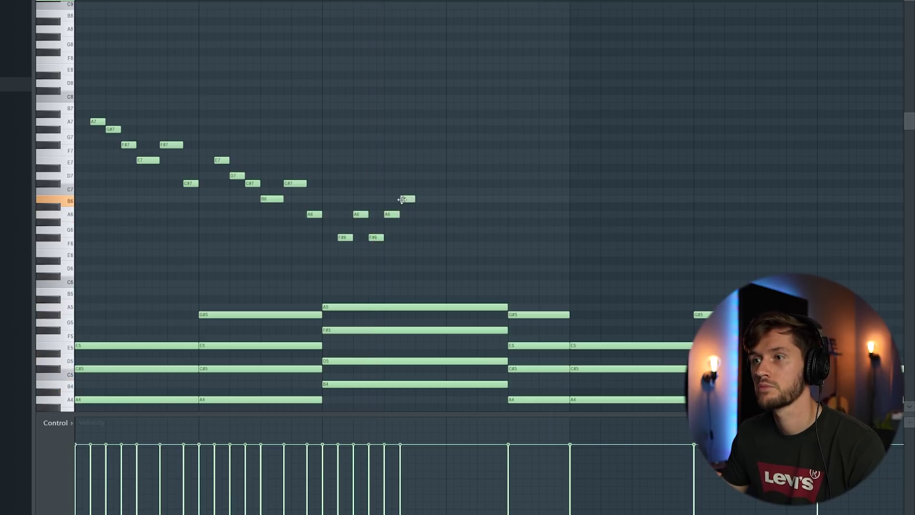
{"action": "key", "text": "space"}
{"action": "mouse_move", "coordinate": [423, 183]}
{"action": "left_mouse_down"}
{"action": "mouse_move", "coordinate": [439, 184]}
{"action": "mouse_move", "coordinate": [415, 198]}
{"action": "left_mouse_up"}
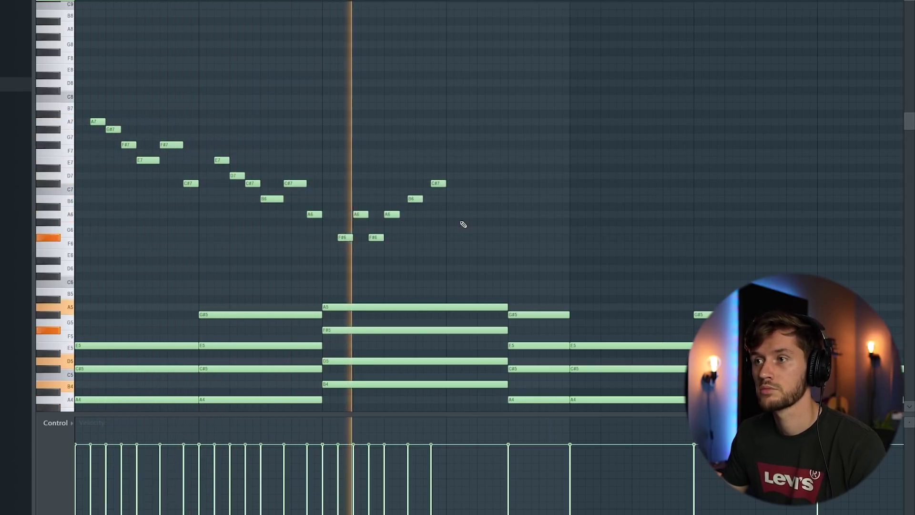
Repeat the rising phrase up to the end of the fourth chord and change its last note to F#6
{"action": "key", "text": "space"}
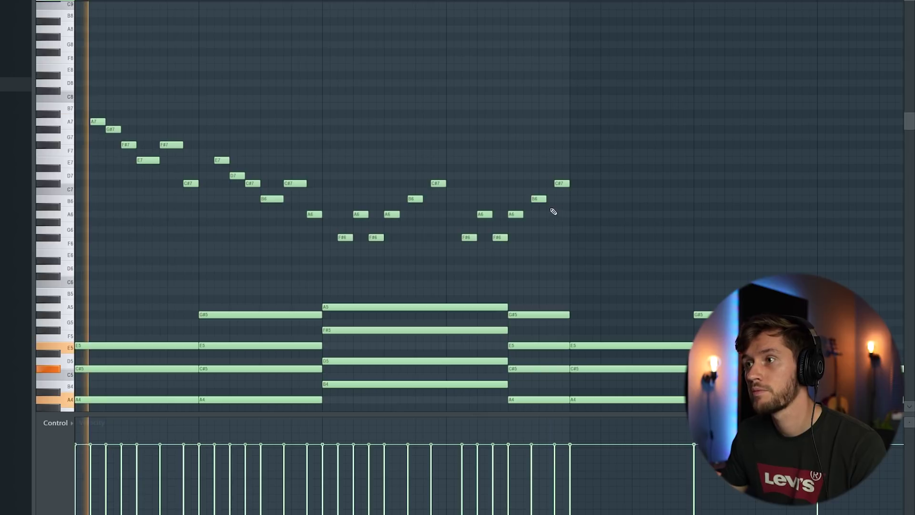
{"action": "left_click", "coordinate": [562, 215]}
{"action": "left_click_drag", "start_coordinate": [562, 214], "coordinate": [562, 238]}
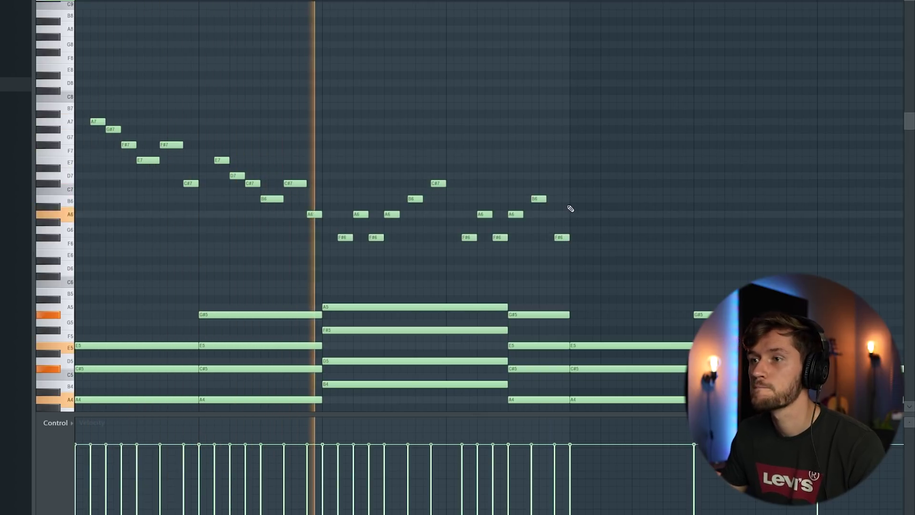
{"action": "scroll", "coordinate": [578, 206], "scroll_direction": "down", "scroll_amount": 3}
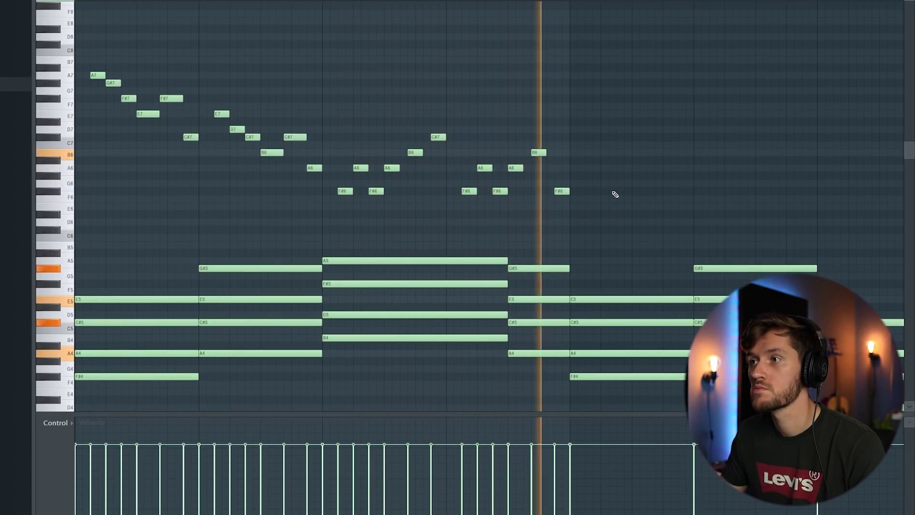
Select all the melody notes and duplicate them over the second half of the progression
{"action": "left_click_drag", "start_coordinate": [71, 45], "coordinate": [111, 212]}
{"action": "key", "text": "ctrl+b"}
{"action": "scroll", "coordinate": [388, 42], "scroll_direction": "down", "scroll_amount": 2}
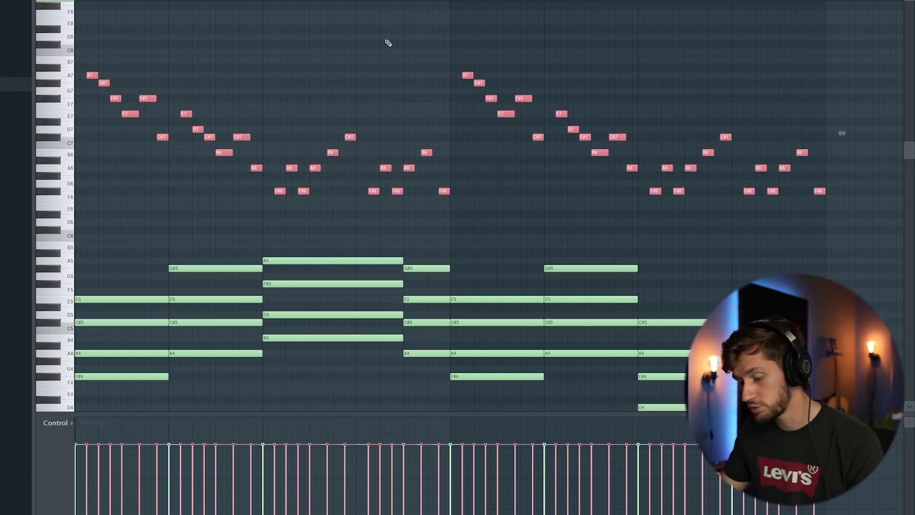
Cut the melody out of the Piano V2 channel and insert an Ample Guitar SH instrument
{"action": "key", "text": "ctrl+x"}
{"action": "key", "text": "F6"}
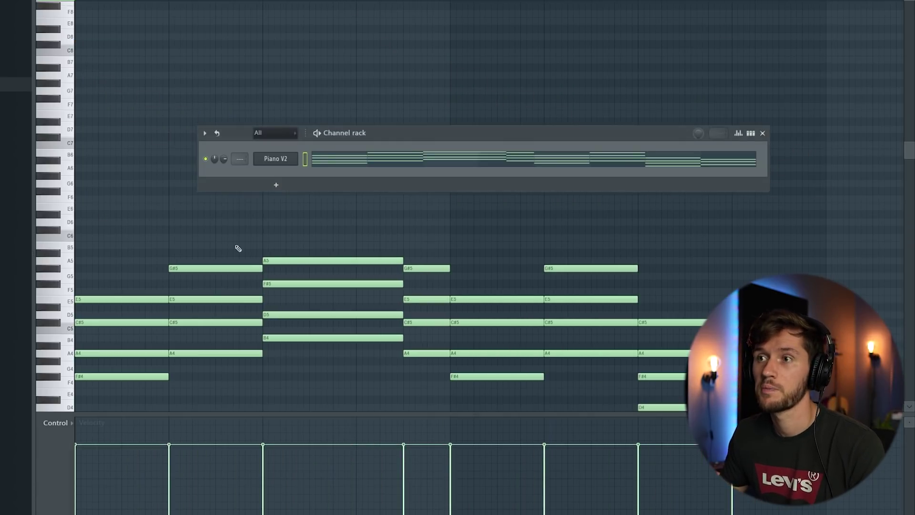
{"action": "right_click", "coordinate": [284, 158]}
{"action": "mouse_move", "coordinate": [333, 225]}
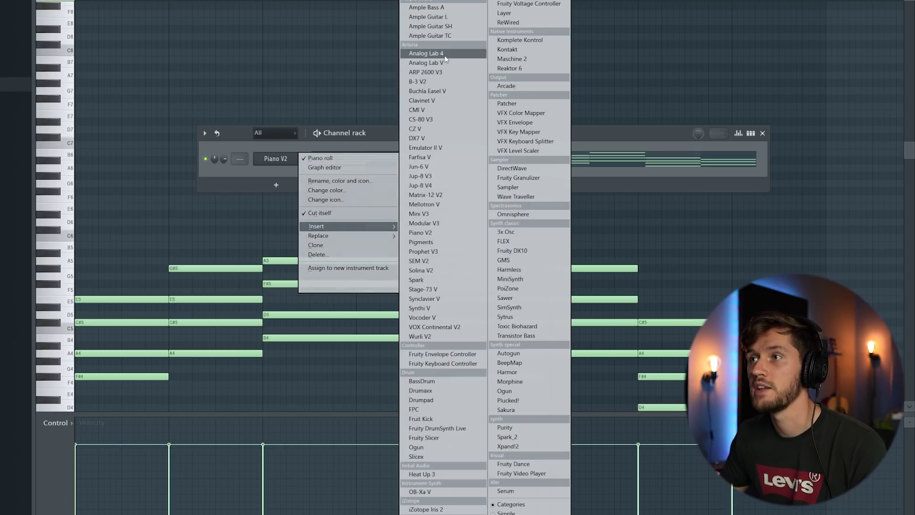
{"action": "left_click", "coordinate": [457, 28]}
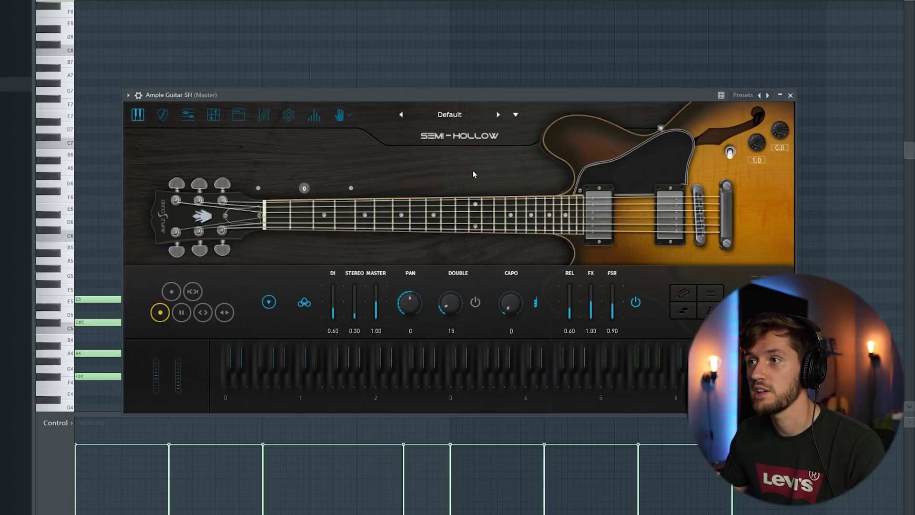
Paste the melody into the Ample Guitar SH channel one octave lower, play it back and show the channel rack
{"action": "key", "text": "F6"}
{"action": "left_click", "coordinate": [388, 159]}
{"action": "key", "text": "ctrl+v"}
{"action": "key", "text": "space"}
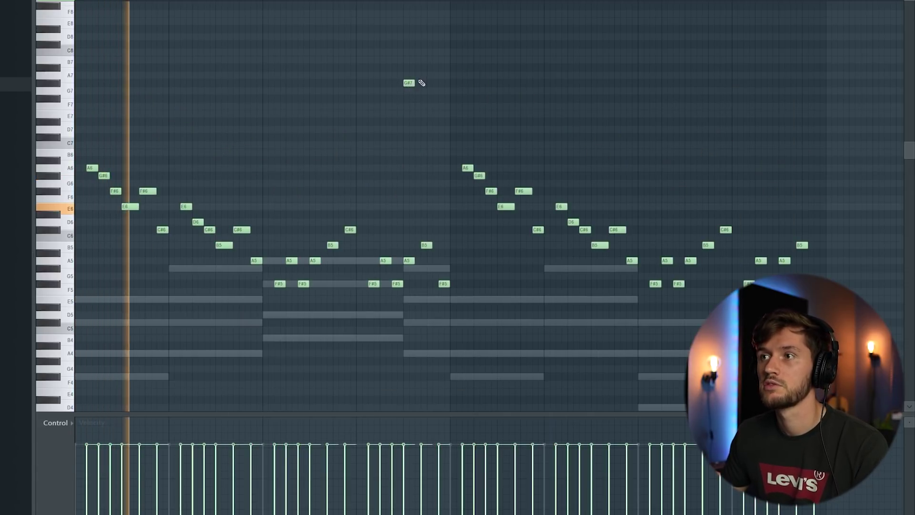
{"action": "scroll", "coordinate": [381, 116], "scroll_direction": "down", "scroll_amount": 3}
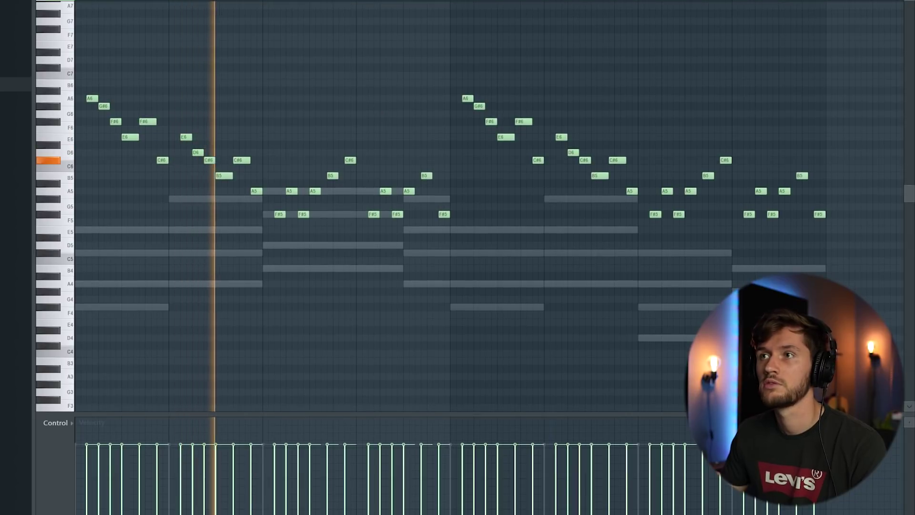
{"action": "key", "text": "F6"}
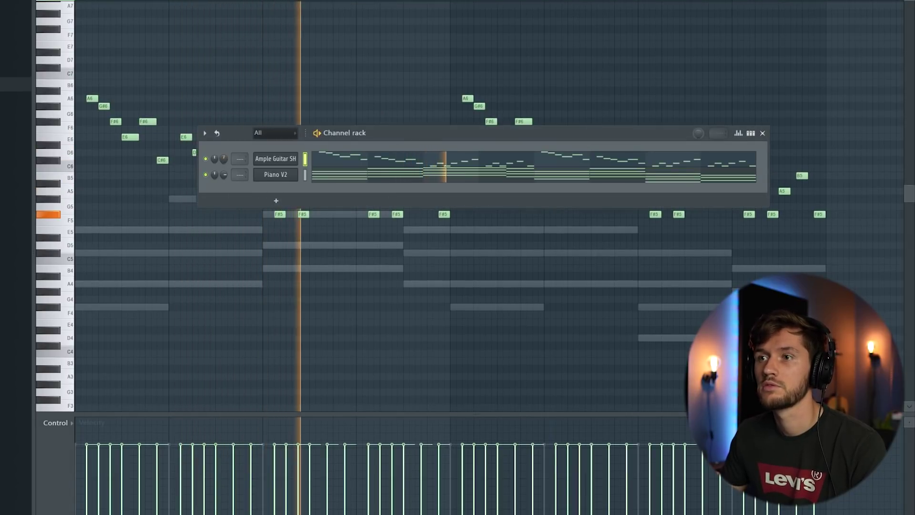
Set the piano roll snap to 1/6 step, trim the start of the first A6 melody note and add a G#6 note before it
{"action": "left_click", "coordinate": [248, 82]}
{"action": "right_click", "coordinate": [247, 82]}
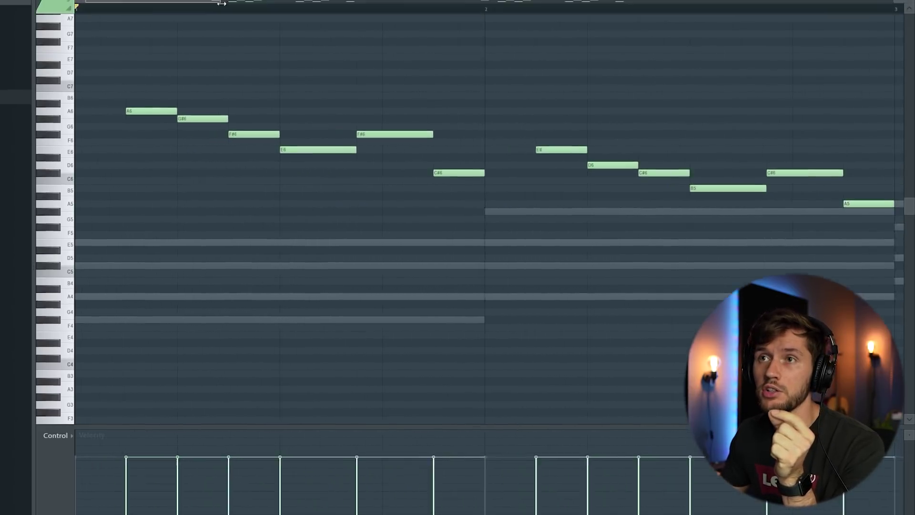
{"action": "left_click", "coordinate": [65, 28]}
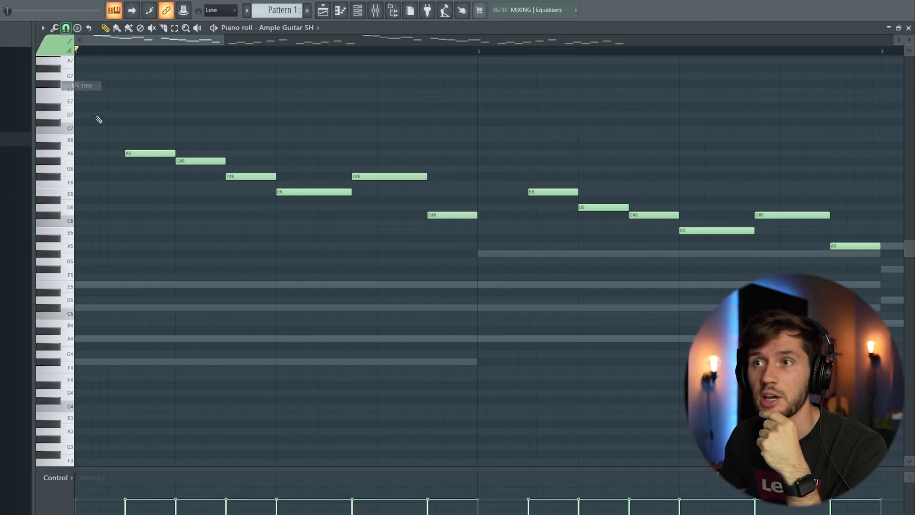
{"action": "left_click_drag", "start_coordinate": [147, 153], "coordinate": [164, 153]}
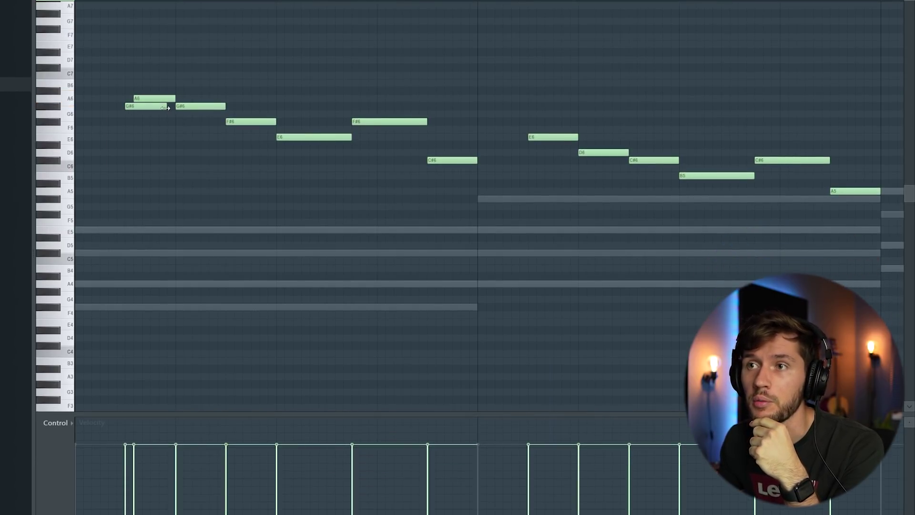
Shorten the opening grace note and the following G#6 and F#6, then add a grace note before the second phrase's E6 and play back
{"action": "key", "text": "space"}
{"action": "key", "text": "space"}
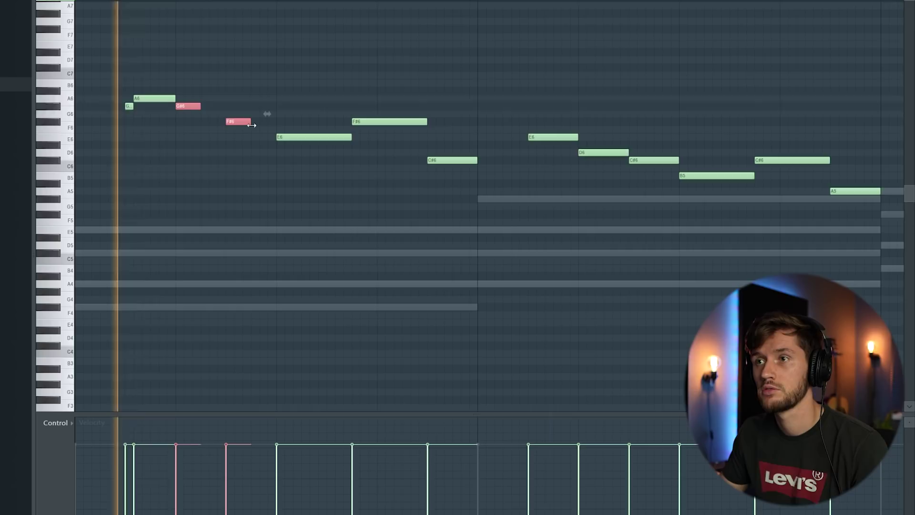
{"action": "key", "text": "space"}
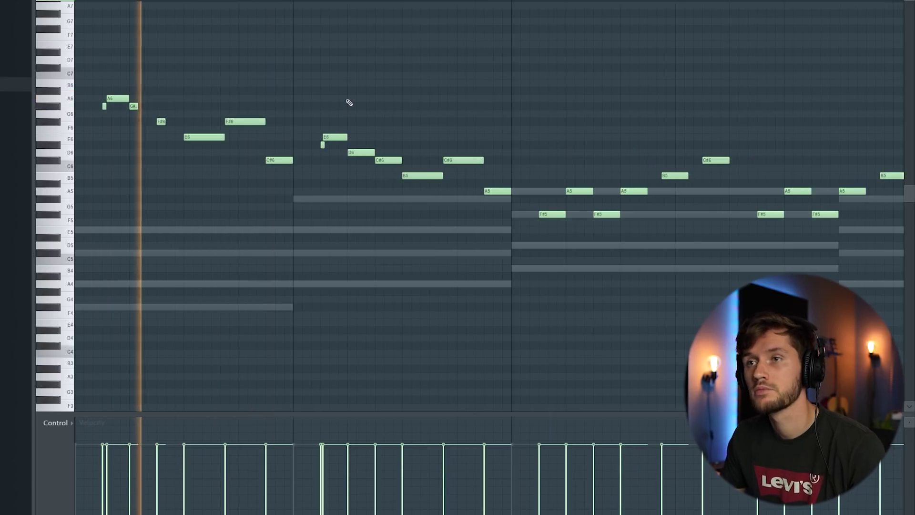
{"action": "scroll", "coordinate": [290, 35], "scroll_direction": "down", "scroll_amount": 1}
{"action": "scroll", "coordinate": [452, 13], "scroll_direction": "down", "scroll_amount": 1}
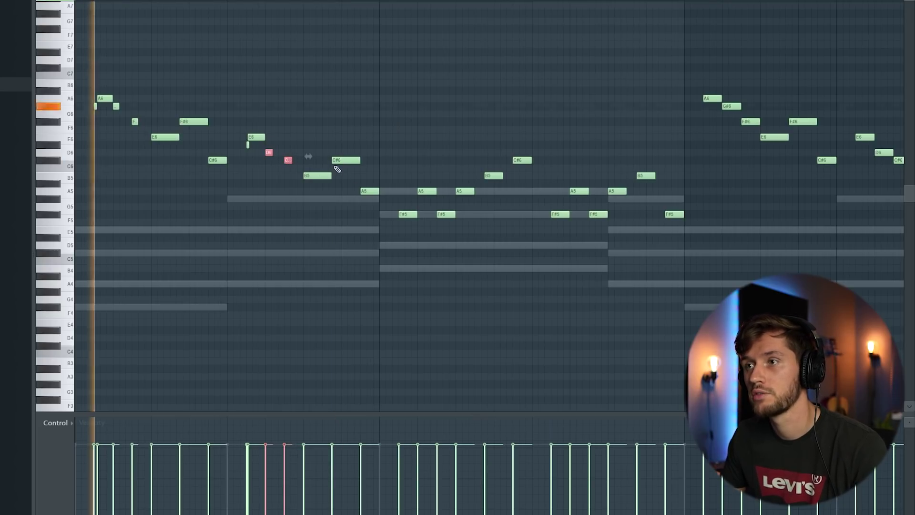
Shorten the remaining long melody notes, vary the velocities, play the melody back and select its closing notes
{"action": "left_click_drag", "start_coordinate": [143, 116], "coordinate": [203, 151]}
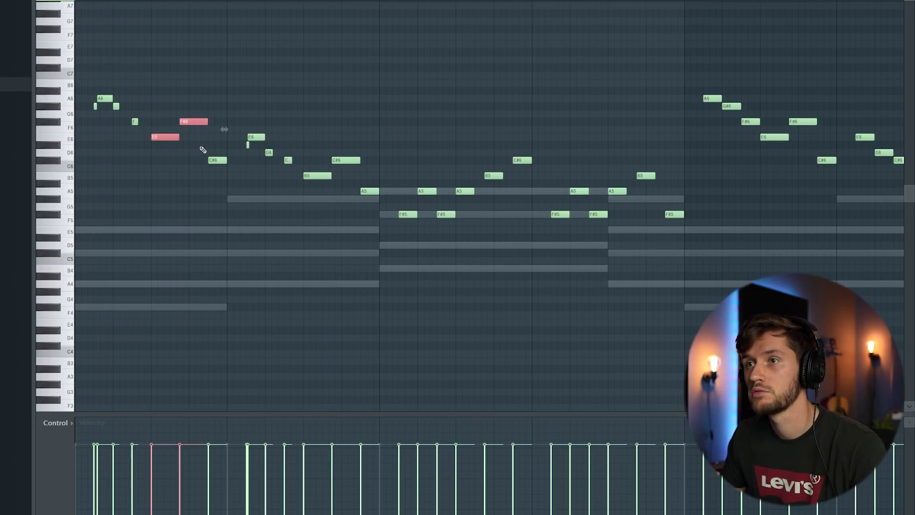
{"action": "left_click_drag", "start_coordinate": [340, 160], "coordinate": [337, 160]}
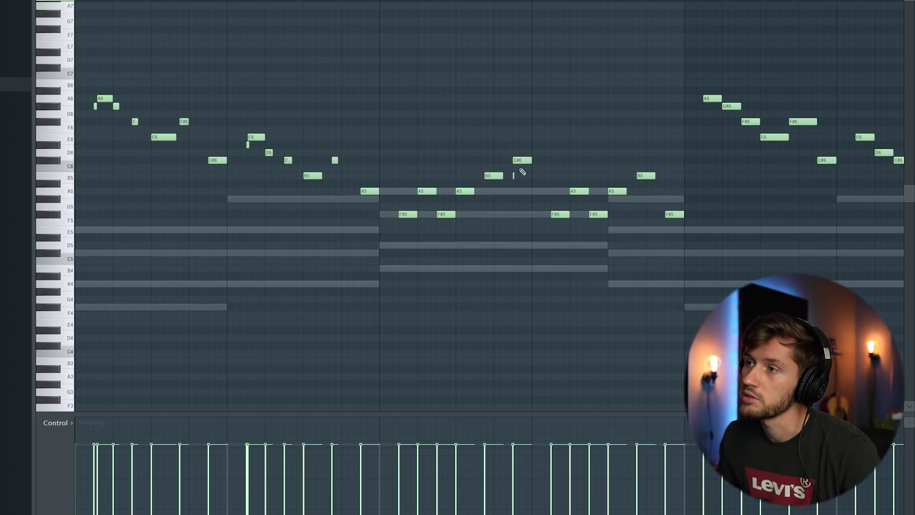
{"action": "right_click", "coordinate": [651, 183]}
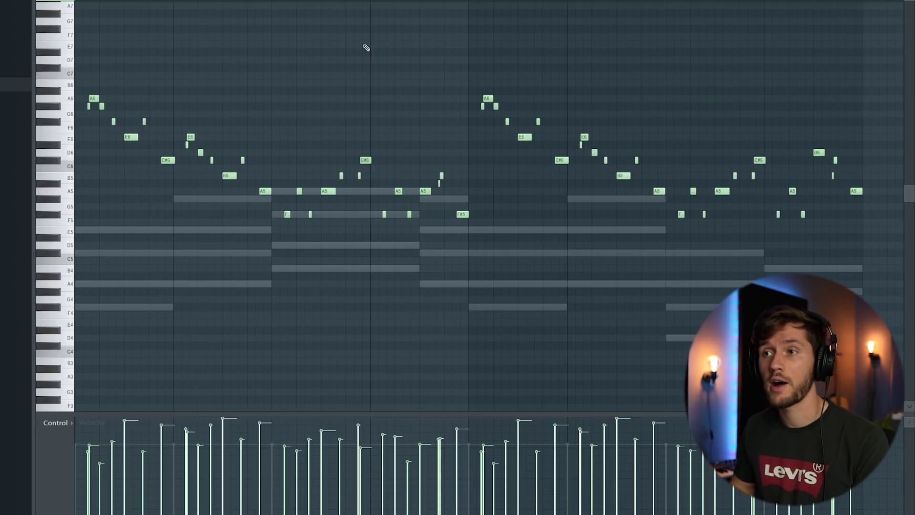
{"action": "key", "text": "space"}
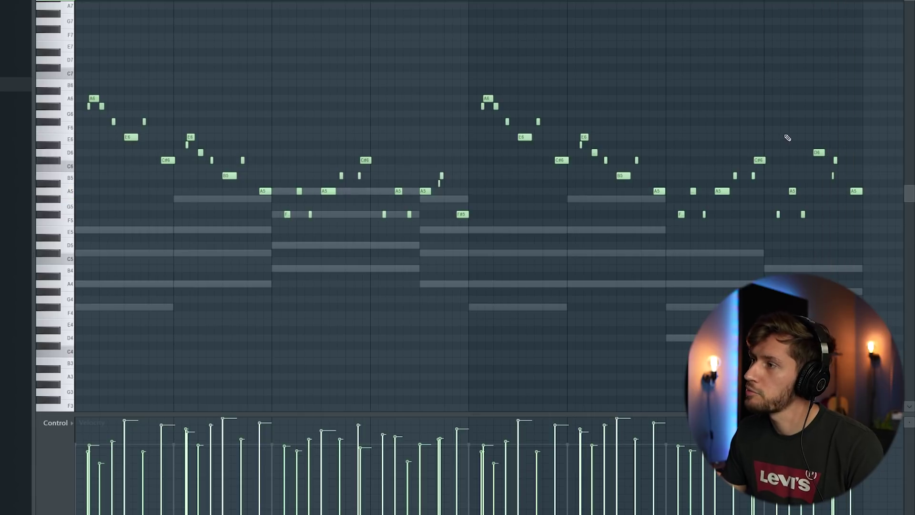
{"action": "left_click_drag", "start_coordinate": [782, 141], "coordinate": [864, 242]}
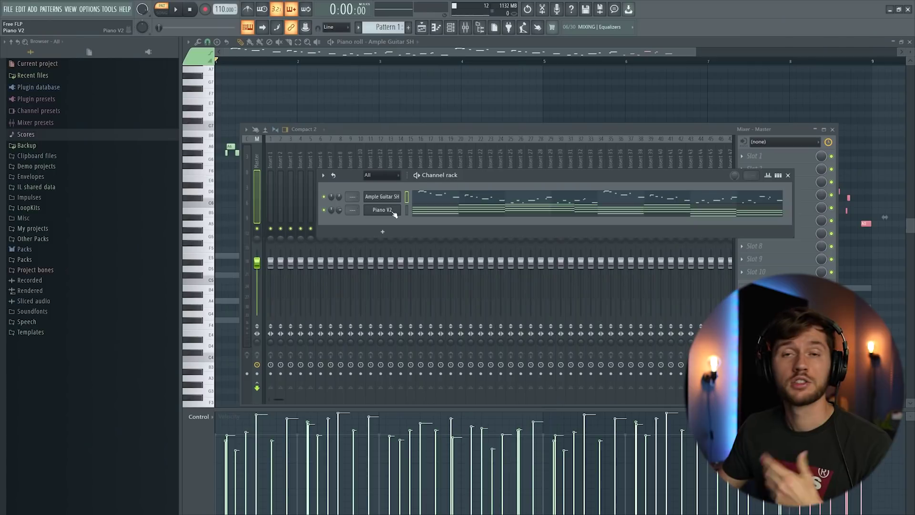
Insert a Wurli V2 channel above Piano V2, copy the chords without their lowest notes into it and play the pattern
{"action": "right_click", "coordinate": [394, 215]}
{"action": "mouse_move", "coordinate": [425, 267]}
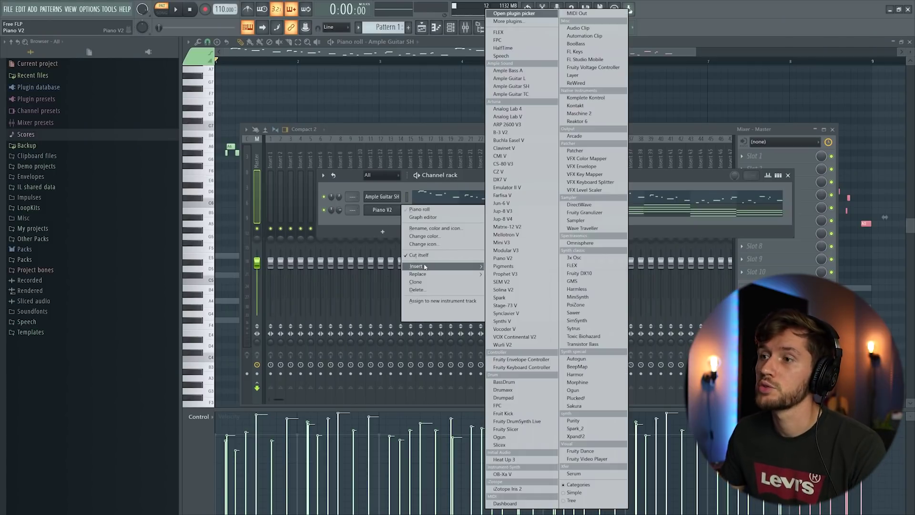
{"action": "left_click", "coordinate": [502, 345]}
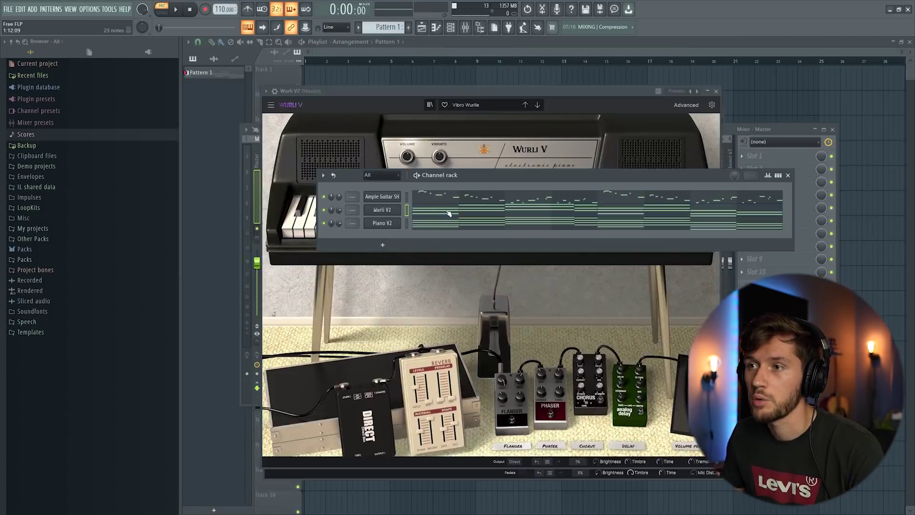
{"action": "left_click", "coordinate": [448, 213]}
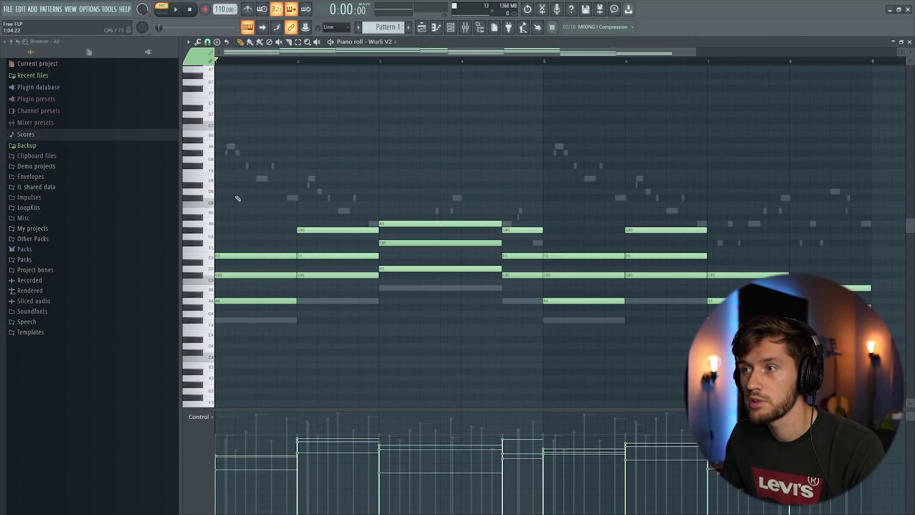
{"action": "key", "text": "space"}
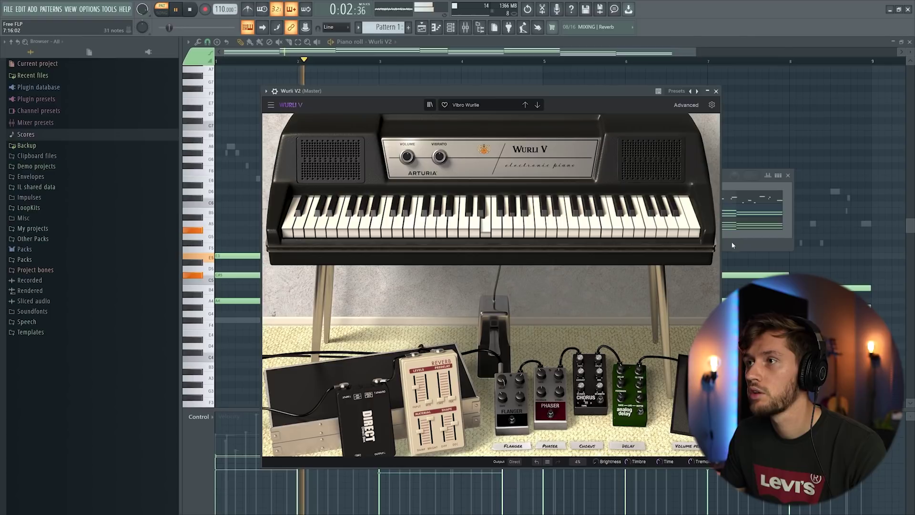
Mute Piano V2 to check the Wurli V2 sound, adjust the Vibro Wurlie preset's tremolo and return to the channel rack
{"action": "left_click", "coordinate": [733, 246]}
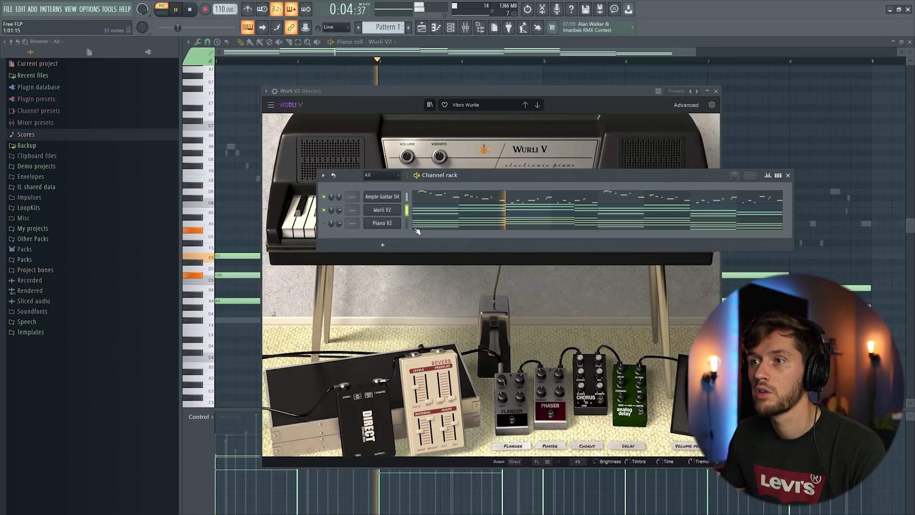
{"action": "left_click", "coordinate": [394, 212]}
{"action": "left_click", "coordinate": [394, 212]}
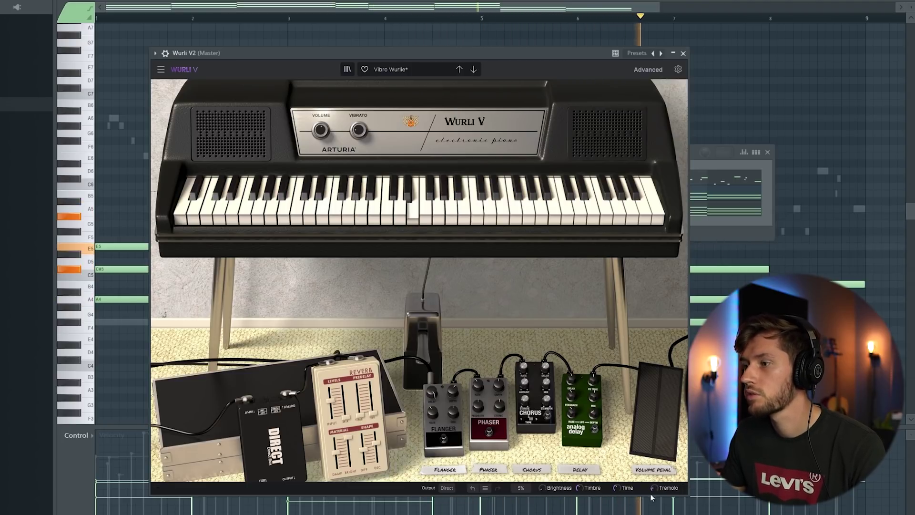
{"action": "key", "text": "F6"}
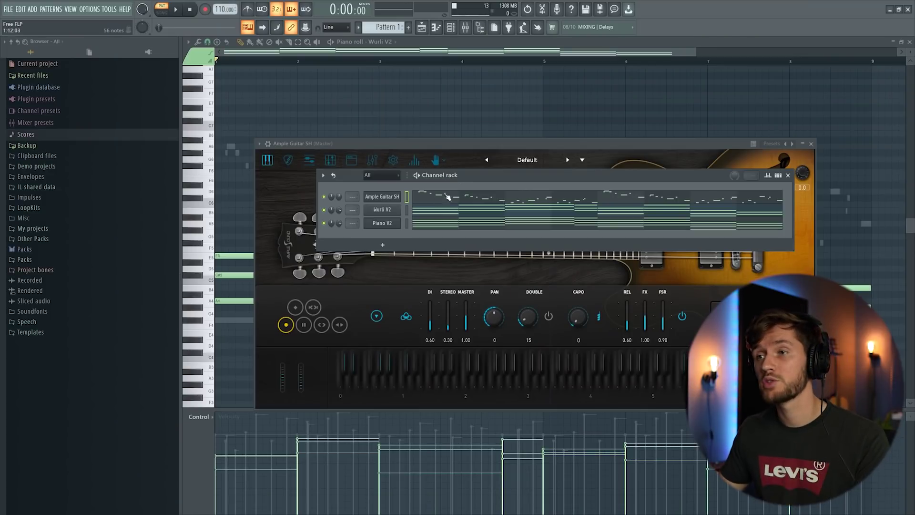
Insert an Arcade instrument above Ample Guitar SH and set its Poetry in Sax kit to the session key F# min
{"action": "right_click", "coordinate": [387, 198]}
{"action": "mouse_move", "coordinate": [421, 253]}
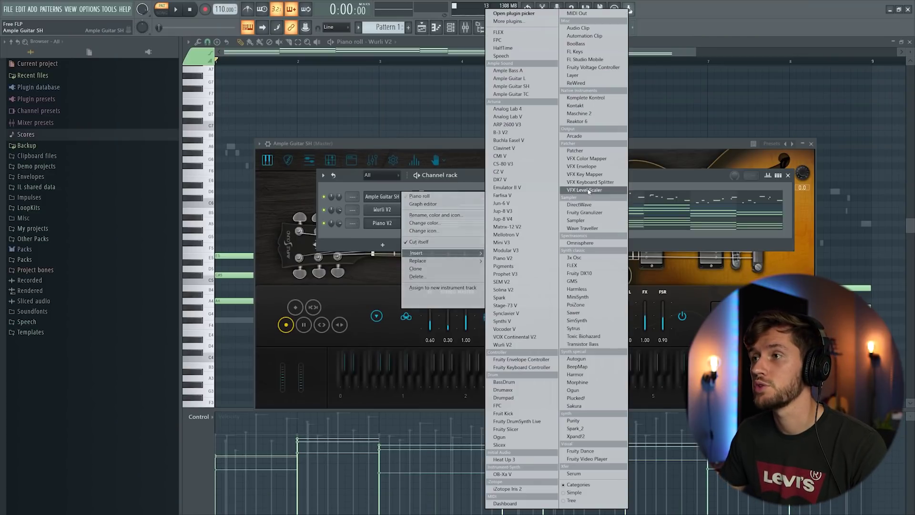
{"action": "left_click", "coordinate": [590, 139]}
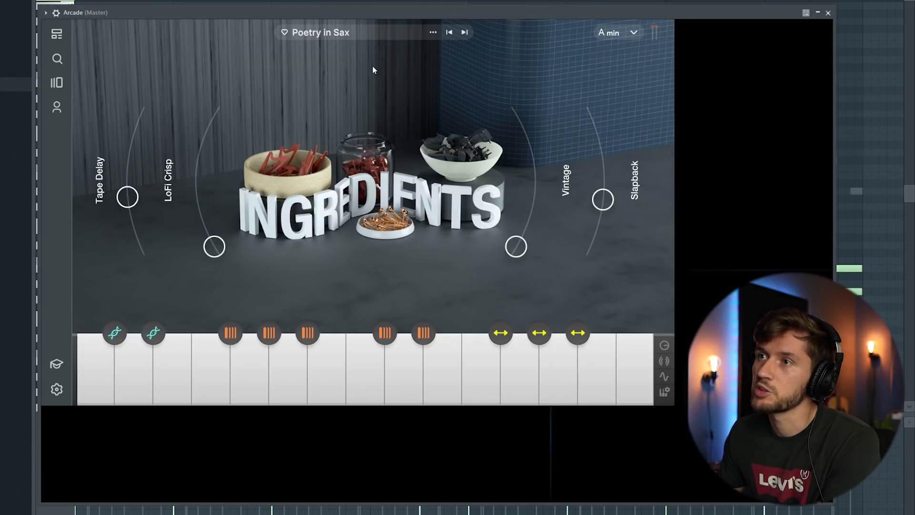
{"action": "left_click", "coordinate": [620, 33]}
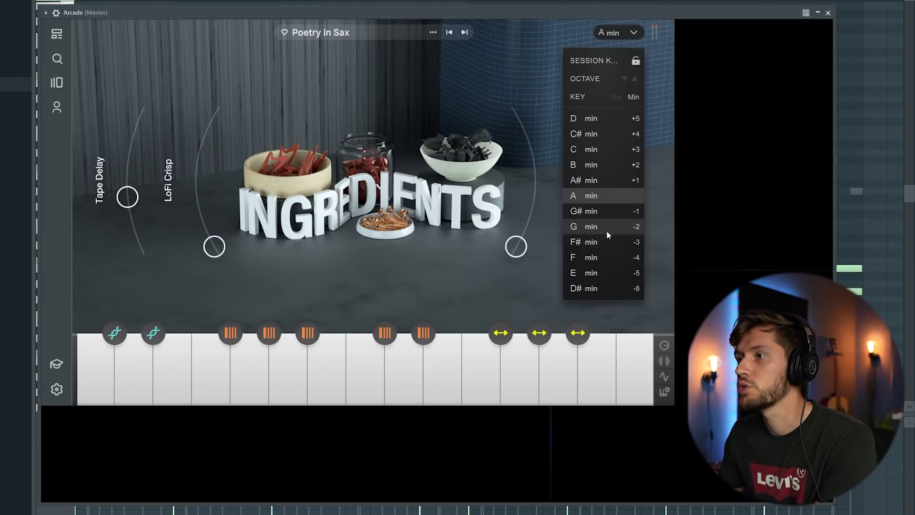
{"action": "left_click", "coordinate": [596, 244]}
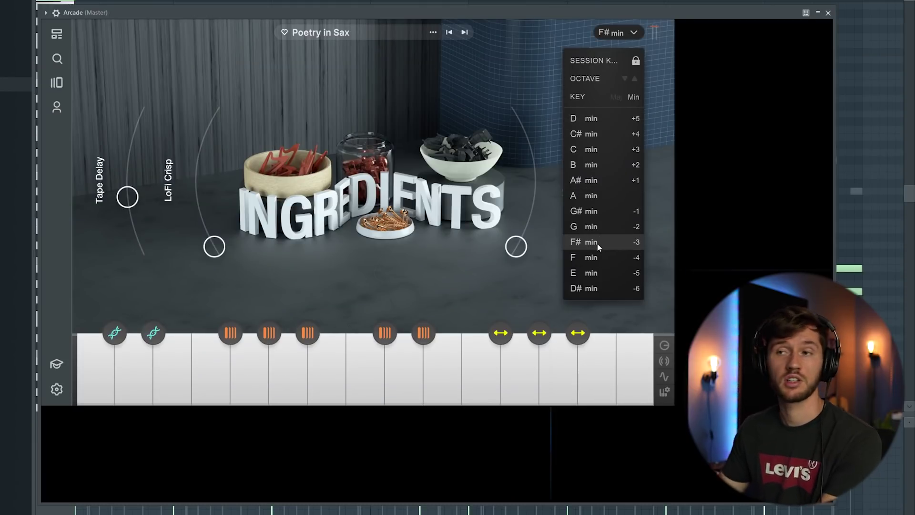
{"action": "left_click", "coordinate": [365, 6]}
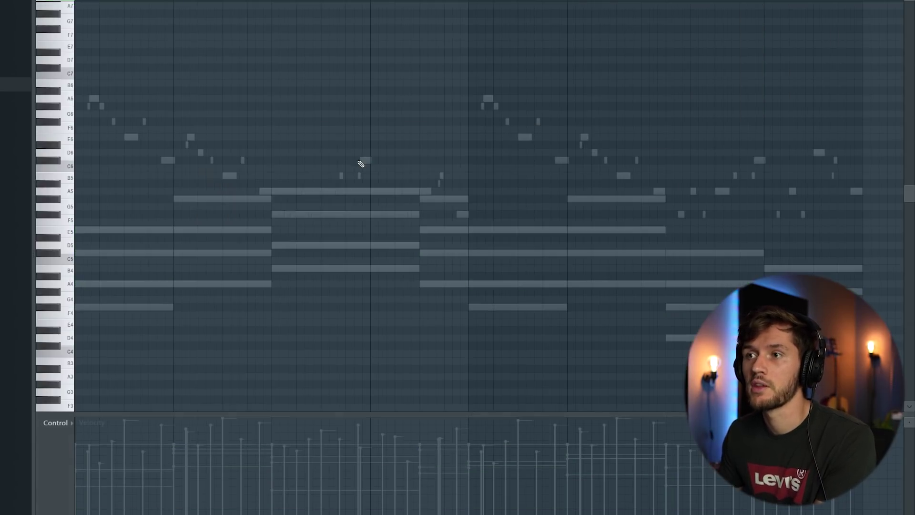
Place a note at the start of the Arcade channel, audition its loops on A5, G5 and E5, and settle on C5
{"action": "key", "text": "space"}
{"action": "key", "text": "space"}
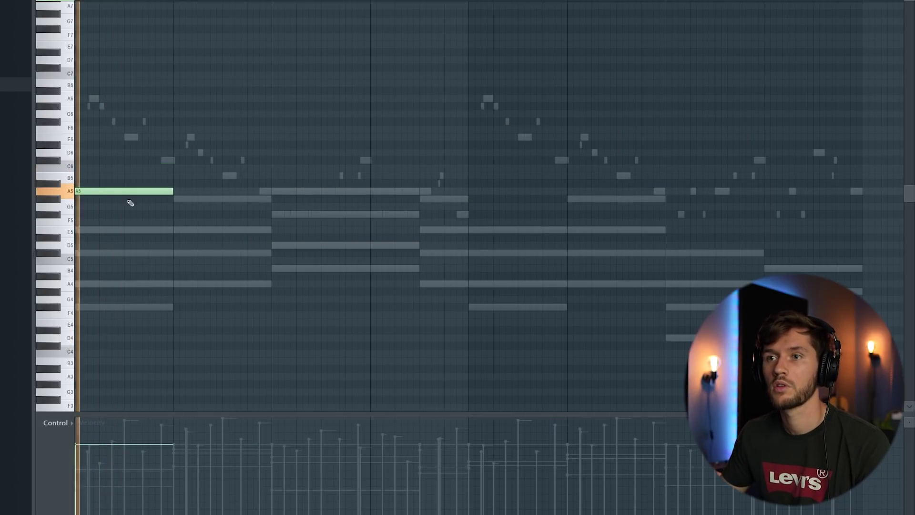
{"action": "key", "text": "space"}
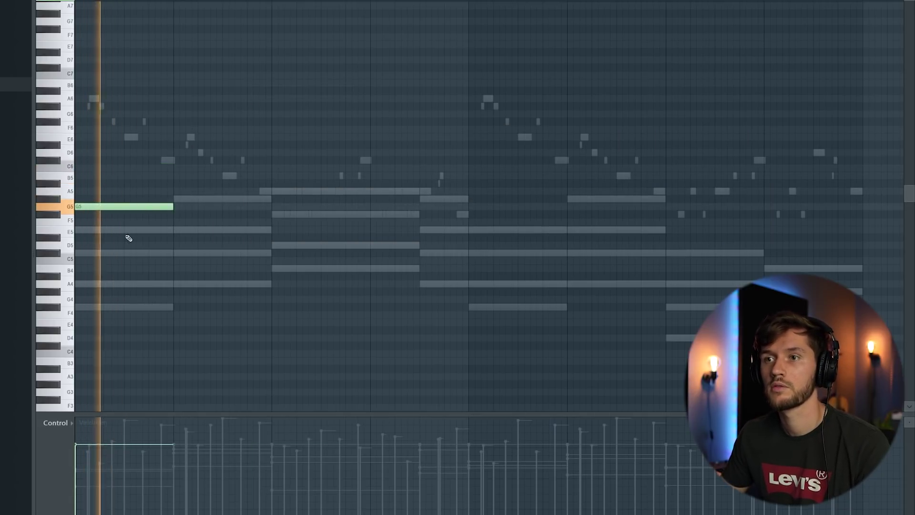
{"action": "key", "text": "space"}
{"action": "key", "text": "space"}
{"action": "key", "text": "space"}
{"action": "key", "text": "space"}
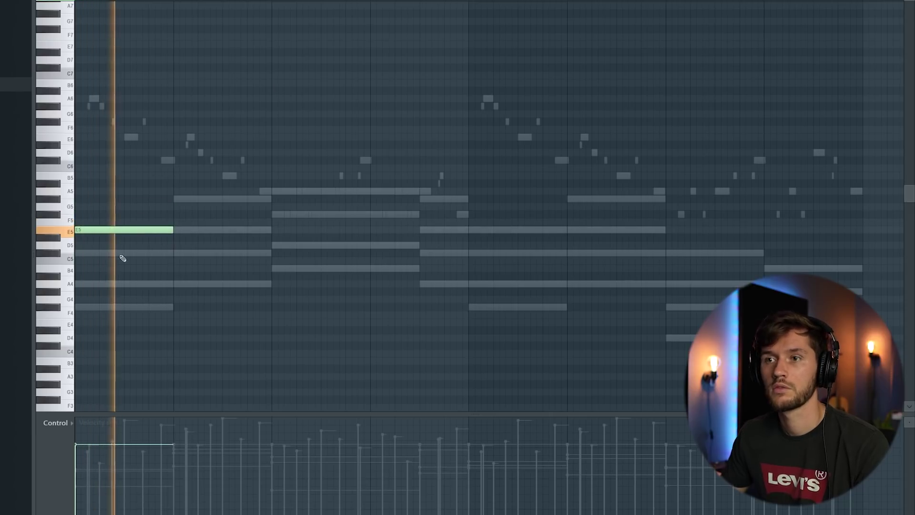
{"action": "key", "text": "space"}
{"action": "key", "text": "space"}
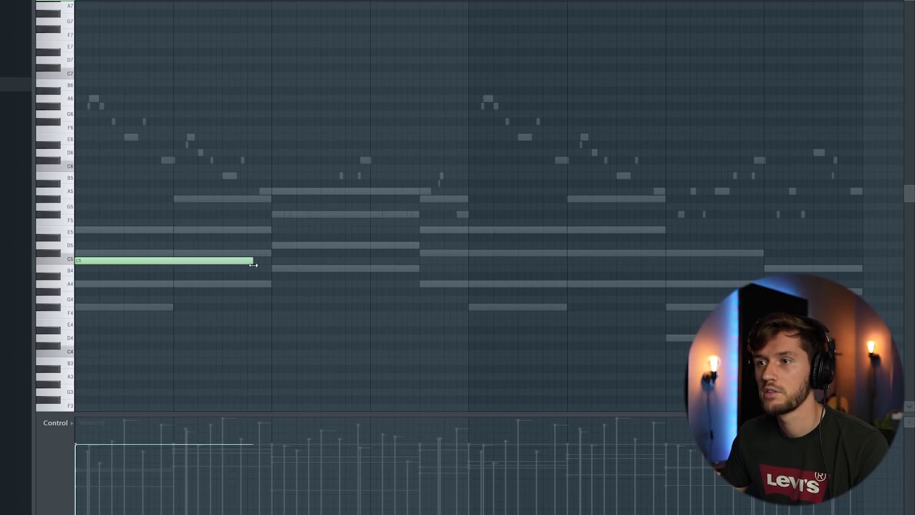
Lengthen the C5 note to two bars, repeat it across all eight bars and play it with the other channels
{"action": "mouse_move", "coordinate": [269, 267]}
{"action": "left_mouse_down"}
{"action": "mouse_move", "coordinate": [272, 260]}
{"action": "mouse_move", "coordinate": [691, 267]}
{"action": "left_mouse_up"}
{"action": "key", "text": "F6"}
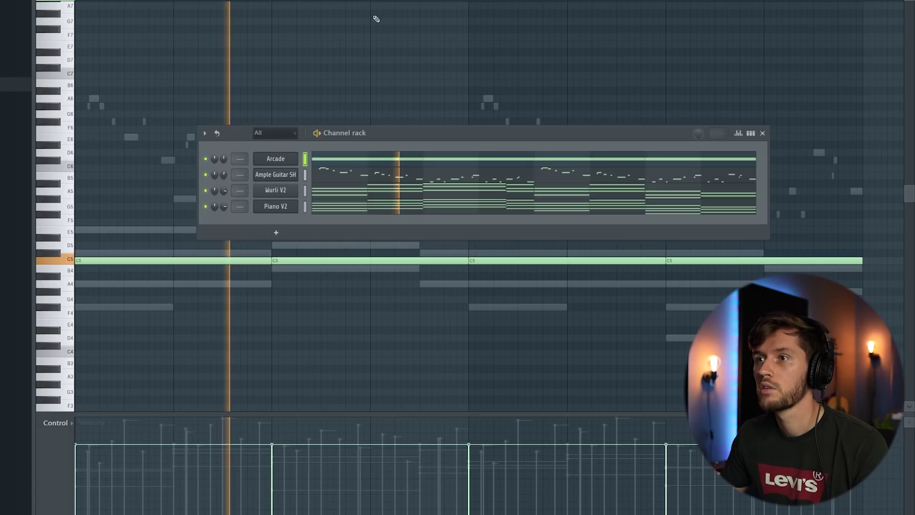
{"action": "key", "text": "F6"}
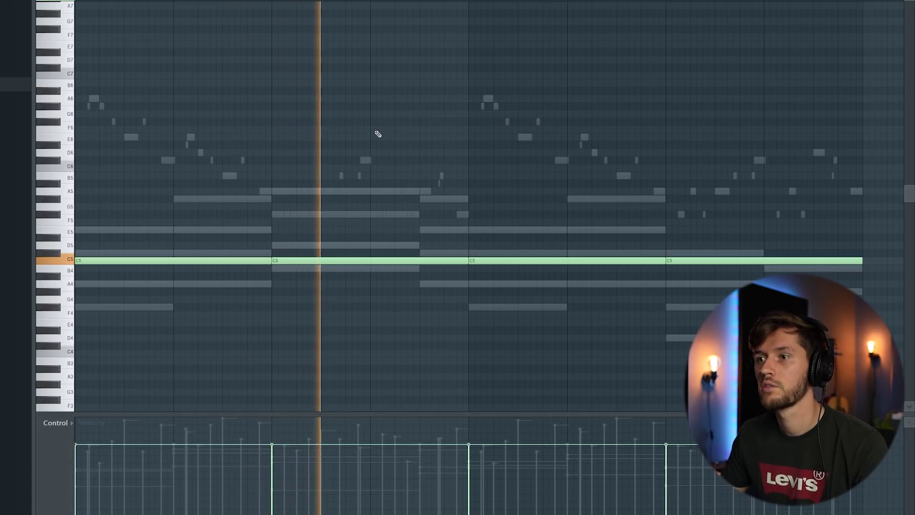
{"action": "scroll", "coordinate": [366, 153], "scroll_direction": "down", "scroll_amount": 2}
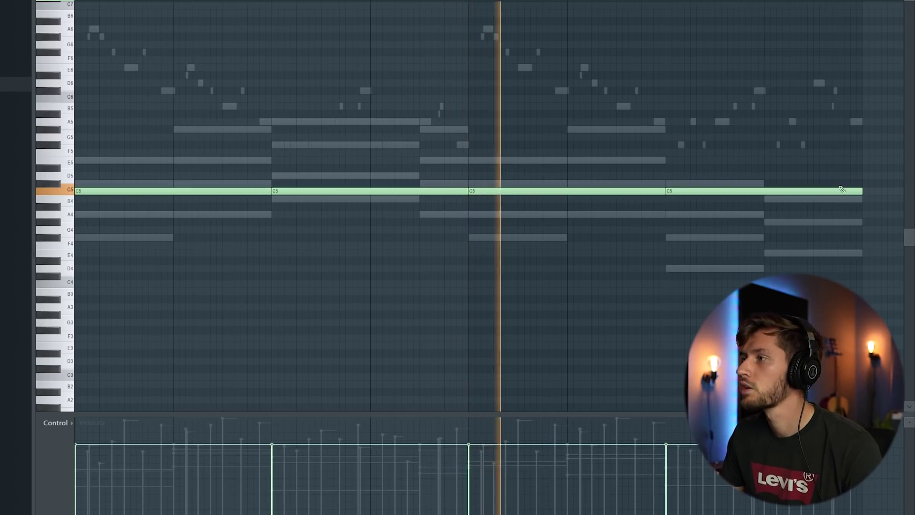
Shorten the last C5 note to end about a quarter bar early, mute Ample Guitar SH and stop playback with the channel rack shown
{"action": "left_click_drag", "start_coordinate": [868, 196], "coordinate": [849, 193]}
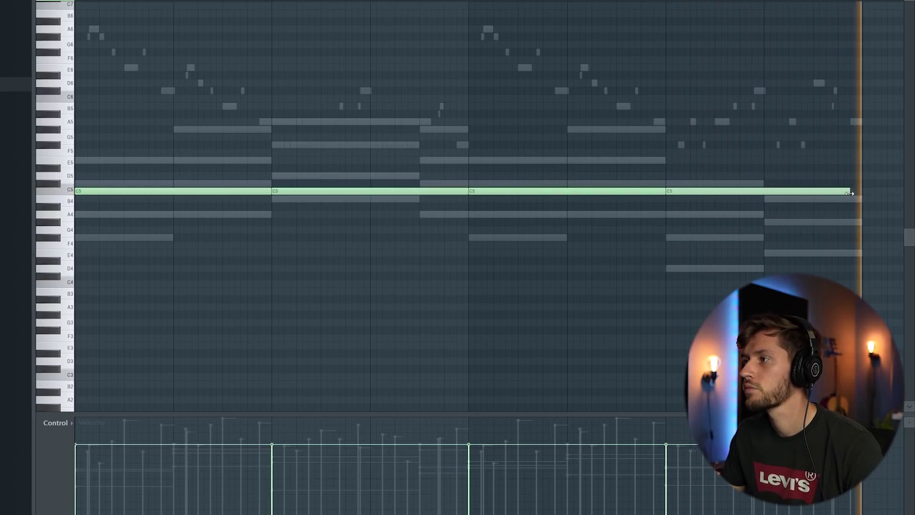
{"action": "left_click_drag", "start_coordinate": [849, 193], "coordinate": [837, 193]}
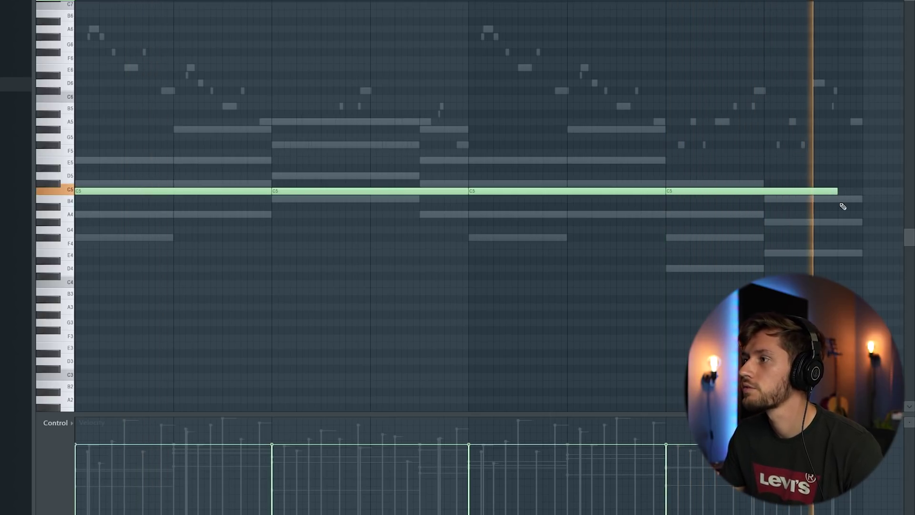
{"action": "key", "text": "F6"}
{"action": "key", "text": "space"}
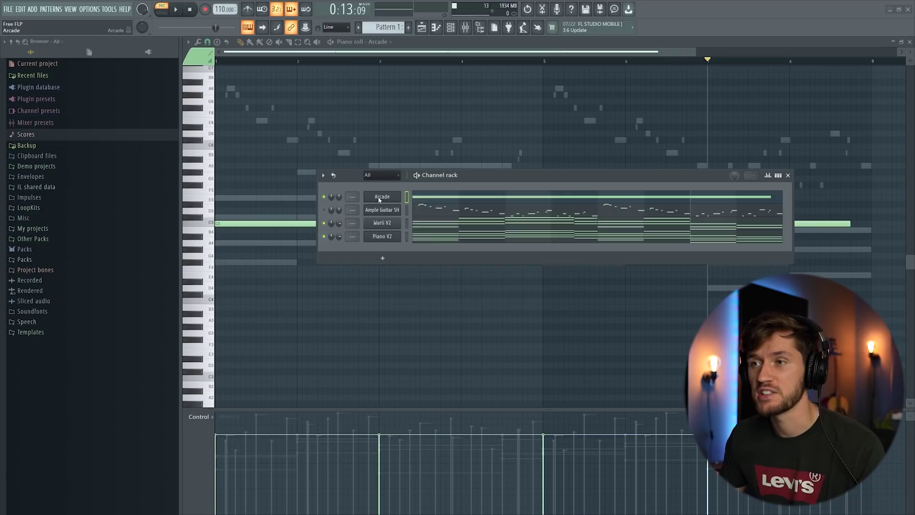
Insert an Ample Bass A instrument above the Arcade channel and bring the channel rack back into view
{"action": "right_click", "coordinate": [380, 198]}
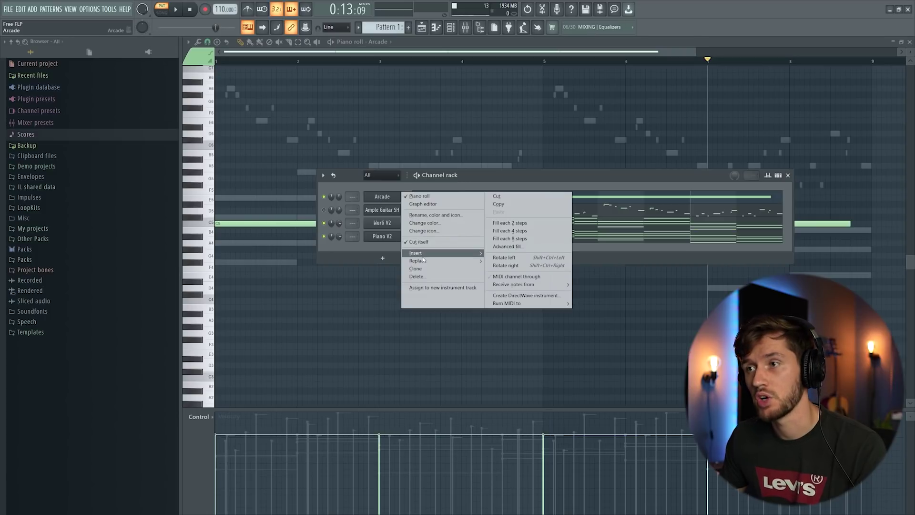
{"action": "mouse_move", "coordinate": [422, 255]}
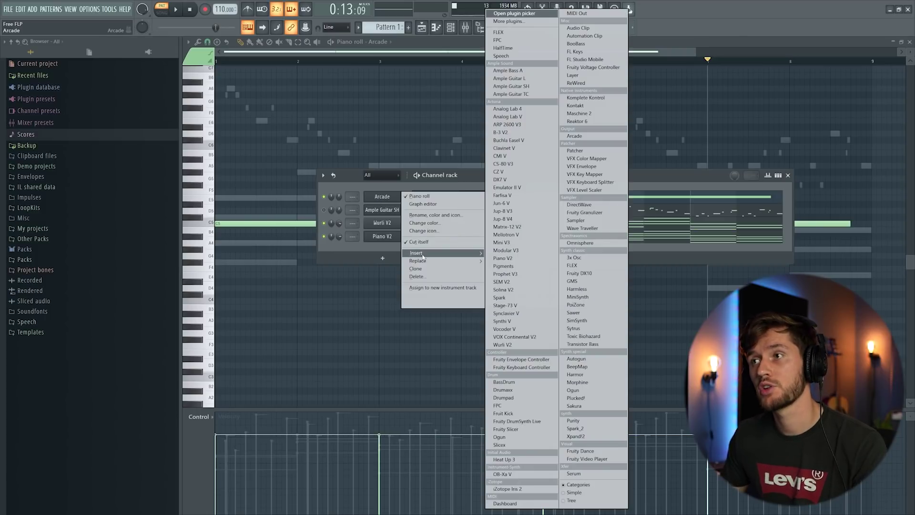
{"action": "left_click", "coordinate": [508, 71]}
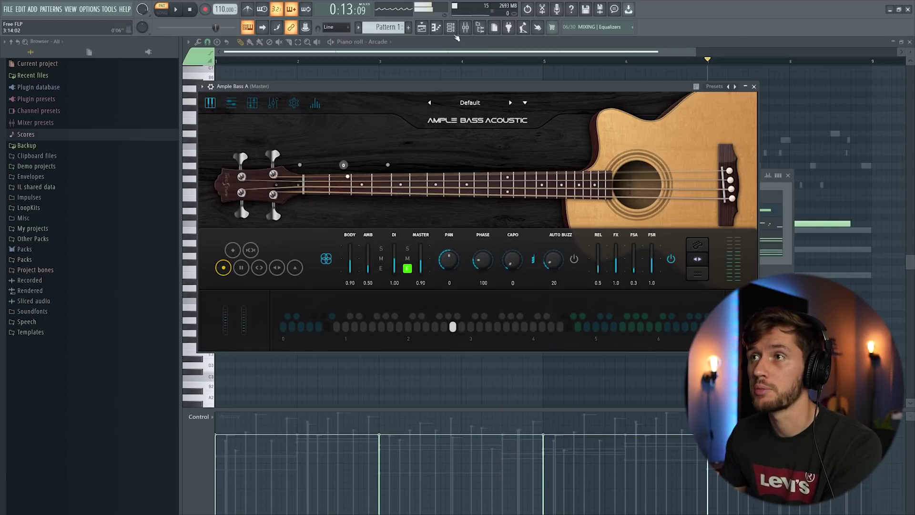
{"action": "left_click", "coordinate": [773, 274]}
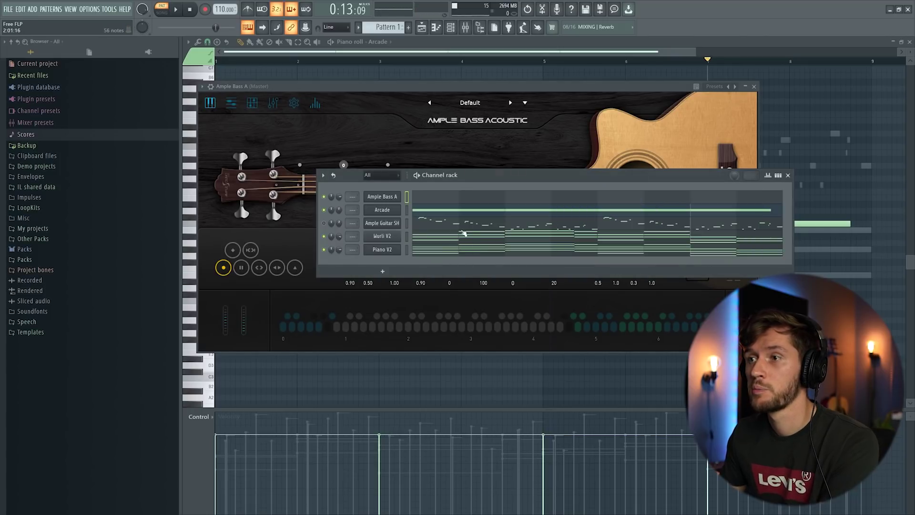
Copy the Piano V2 chord notes into Ample Bass A and keep only the lowest note of each chord
{"action": "left_click", "coordinate": [467, 248]}
{"action": "left_click_drag", "start_coordinate": [228, 240], "coordinate": [876, 324]}
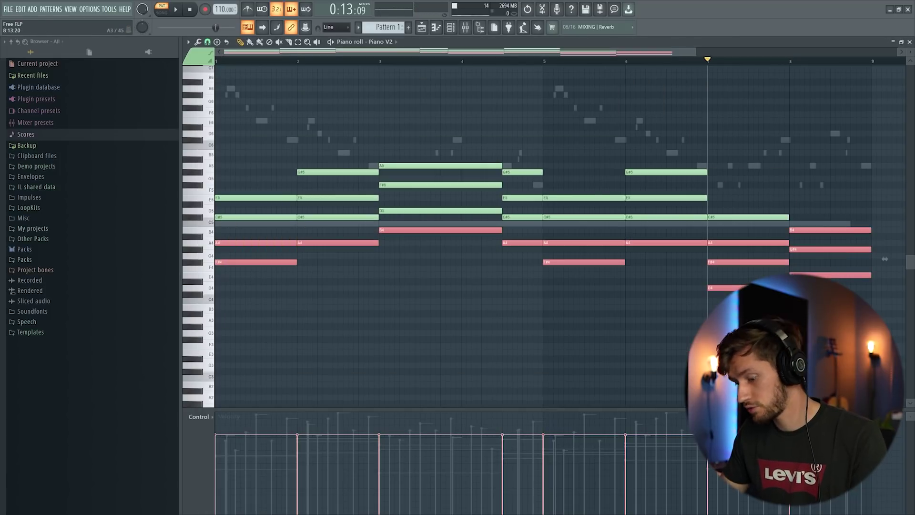
{"action": "left_click", "coordinate": [450, 28]}
{"action": "left_click", "coordinate": [358, 169]}
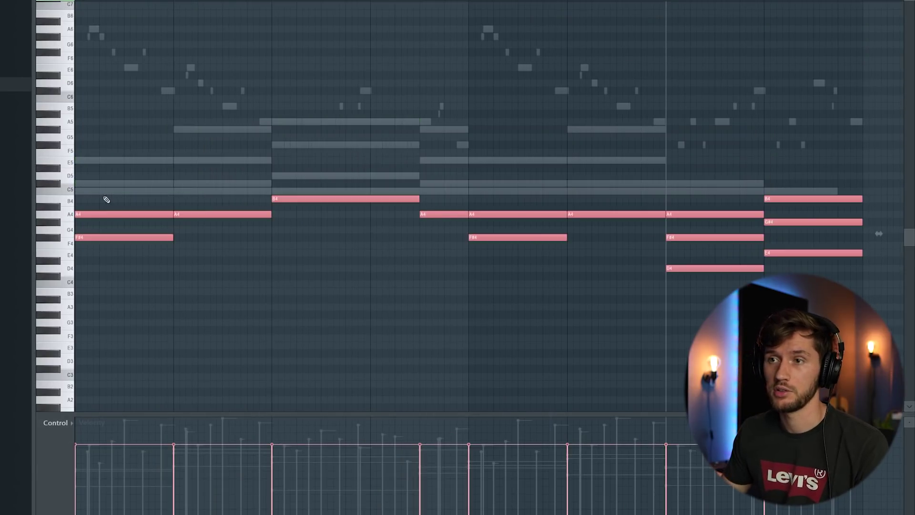
{"action": "key", "text": "ctrl+d"}
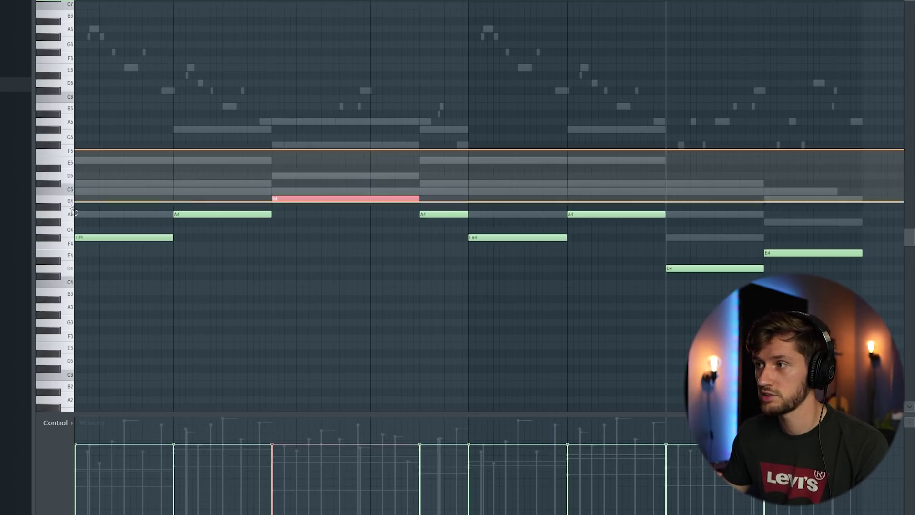
Transpose all the Ample Bass A notes down one octave and play the bass line with the other channels
{"action": "key", "text": "ctrl+a"}
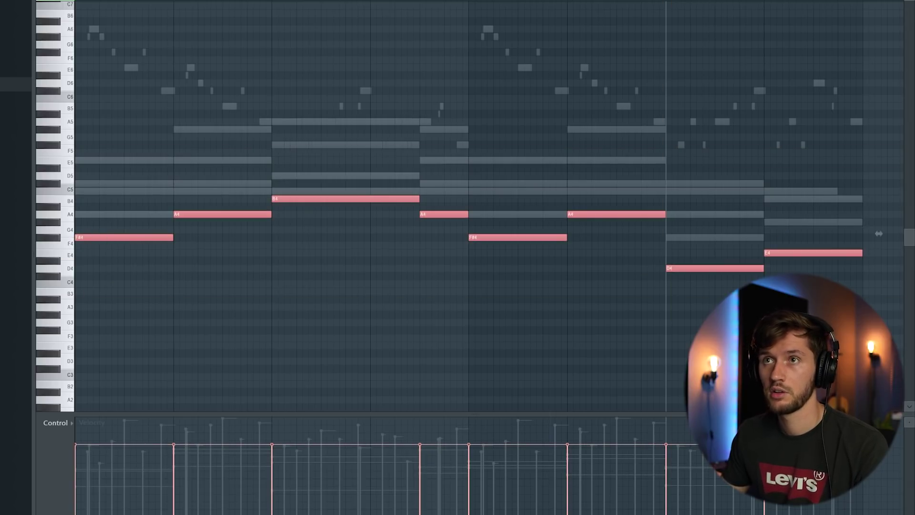
{"action": "left_click_drag", "start_coordinate": [112, 238], "coordinate": [74, 334]}
{"action": "scroll", "coordinate": [262, 171], "scroll_direction": "down", "scroll_amount": 3}
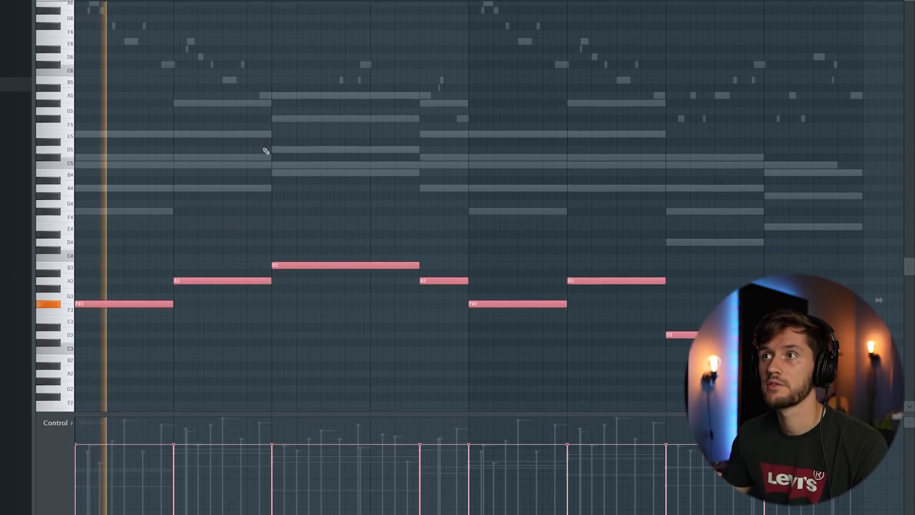
{"action": "key", "text": "F6"}
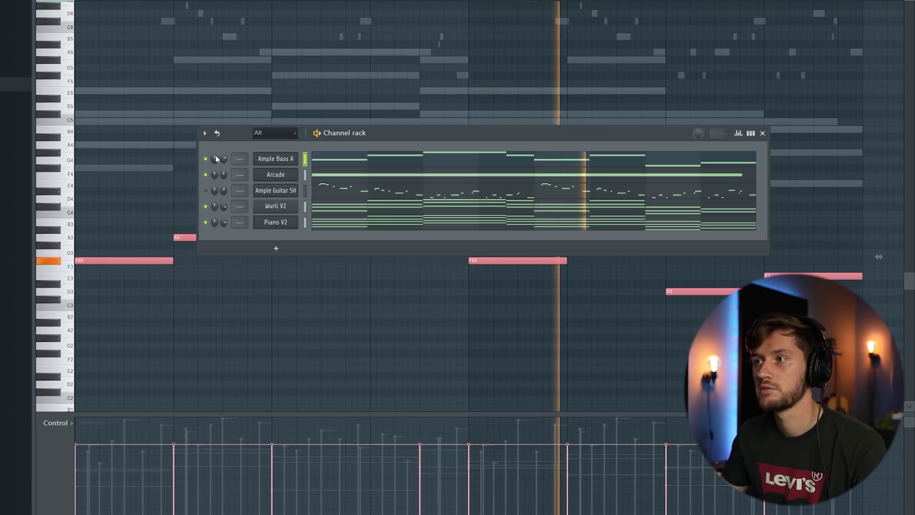
{"action": "left_click_drag", "start_coordinate": [362, 138], "coordinate": [265, 136]}
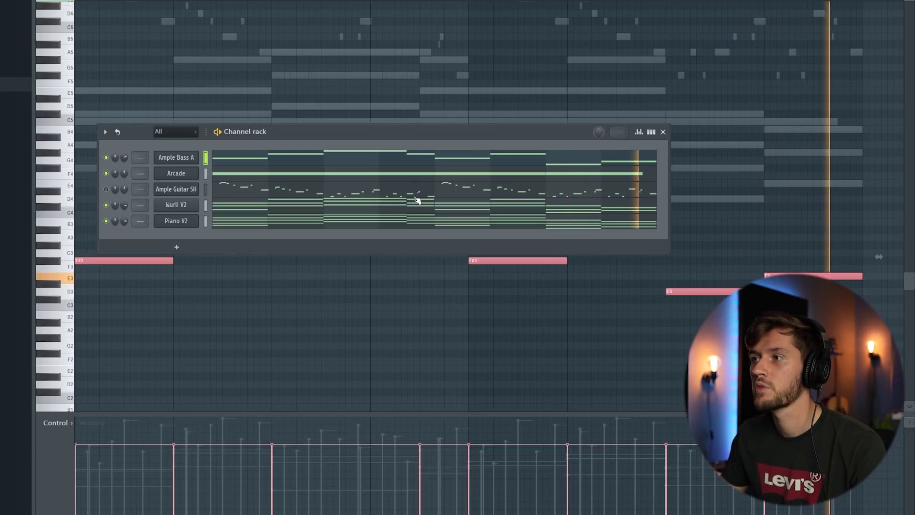
{"action": "key", "text": "space"}
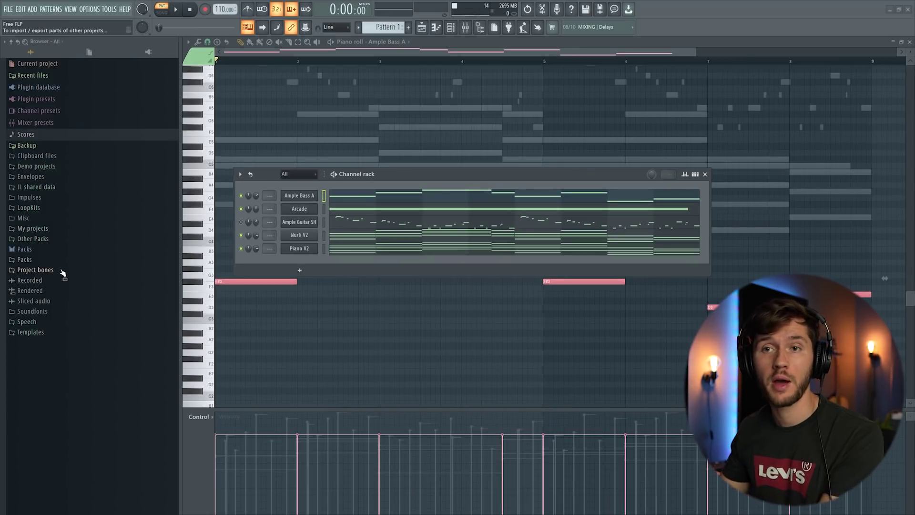
Add the SB_Kick_ (Armed) sample from the African Sample Pack Vol.1 kicks as a new channel
{"action": "left_click", "coordinate": [26, 259]}
{"action": "left_click", "coordinate": [109, 301]}
{"action": "left_click", "coordinate": [71, 312]}
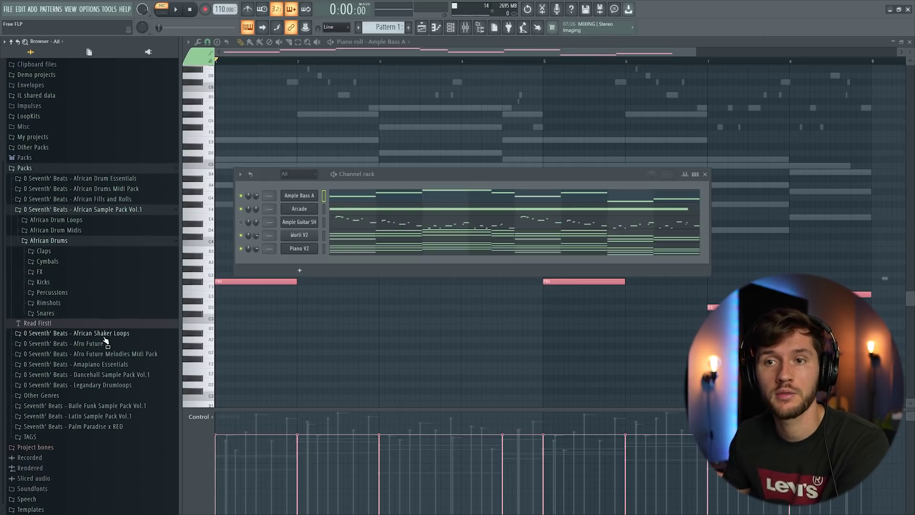
{"action": "left_click", "coordinate": [77, 282]}
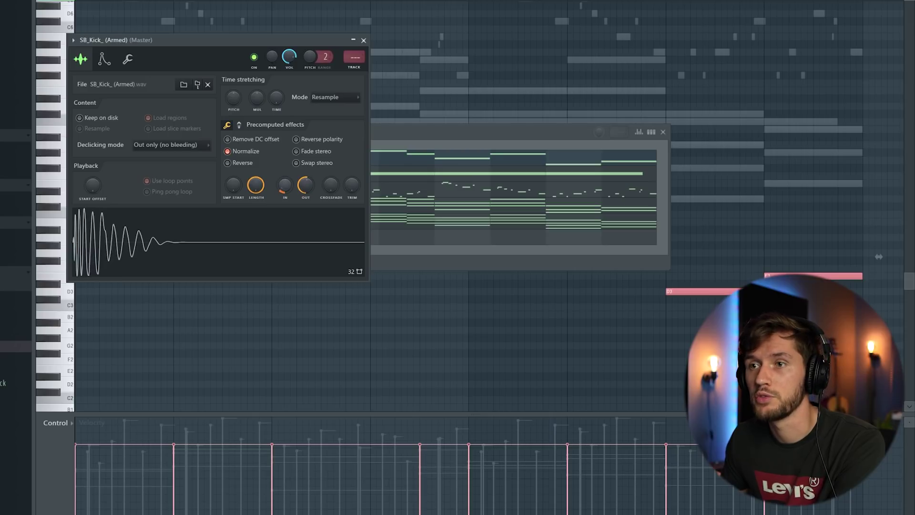
{"action": "left_click", "coordinate": [397, 129]}
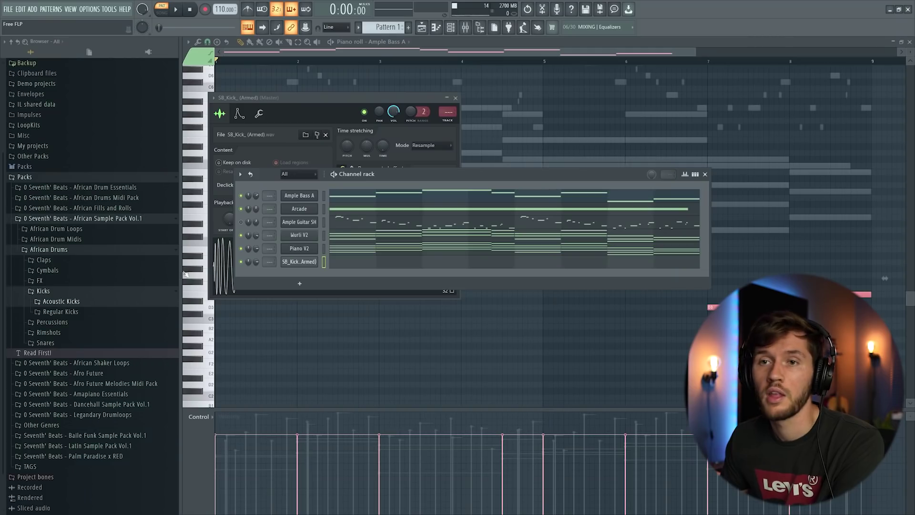
Add the SB_Snare_ (Nwantiti) sample from the Afro Future pack as a channel and place four C5 notes in its first bar
{"action": "left_click", "coordinate": [92, 252]}
{"action": "left_click", "coordinate": [102, 300]}
{"action": "left_click", "coordinate": [102, 321]}
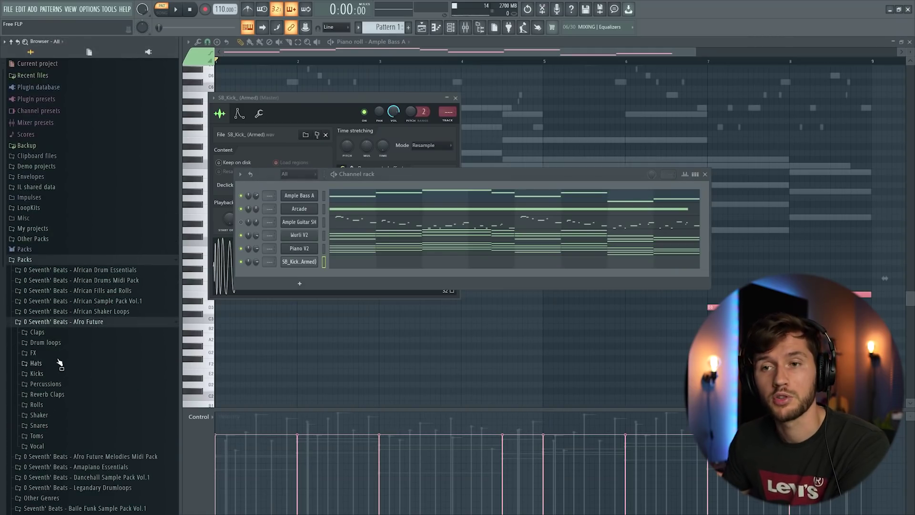
{"action": "left_click", "coordinate": [53, 425]}
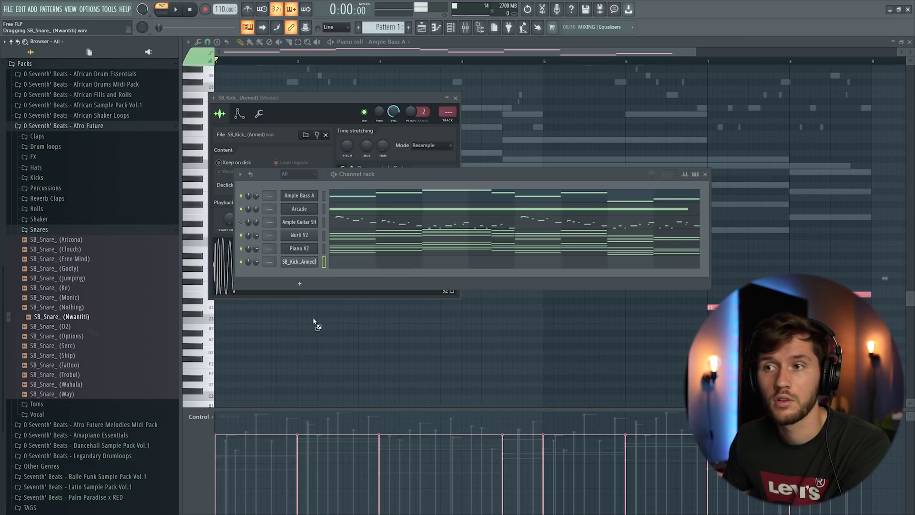
{"action": "left_click_drag", "start_coordinate": [310, 272], "coordinate": [311, 274]}
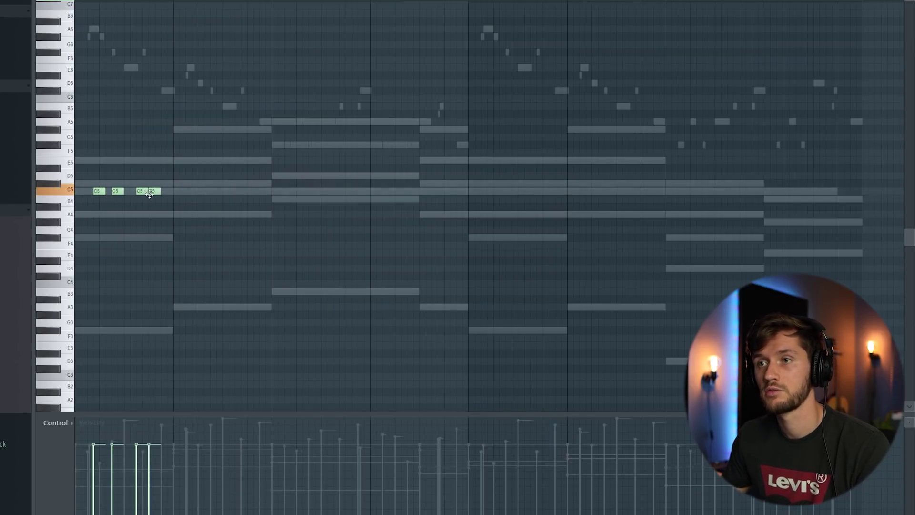
Repeat the one-bar snare pattern across all eight bars and play it
{"action": "key", "text": "space"}
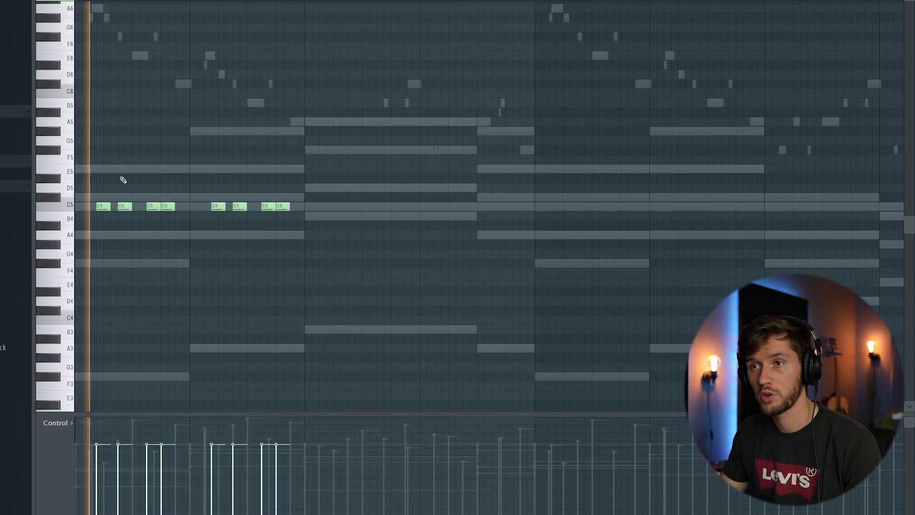
{"action": "key", "text": "ctrl+a"}
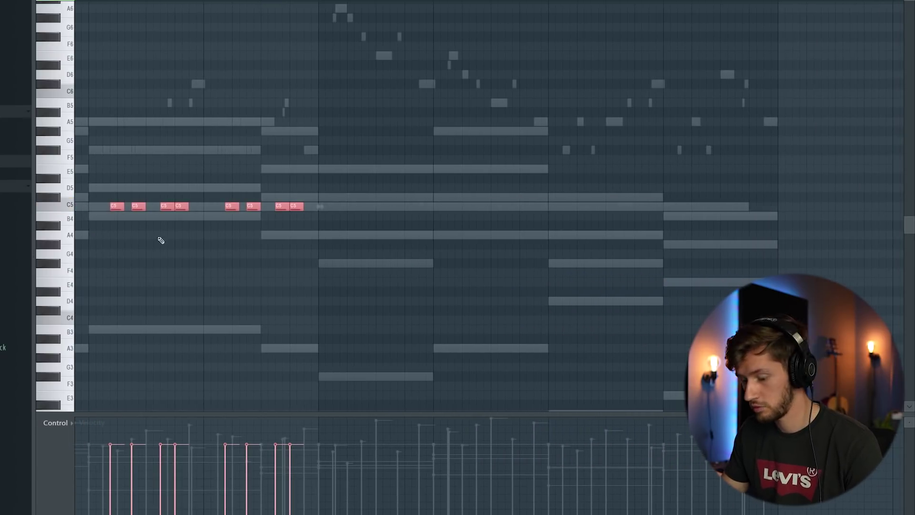
{"action": "key", "text": "ctrl+a"}
{"action": "key", "text": "ctrl+b"}
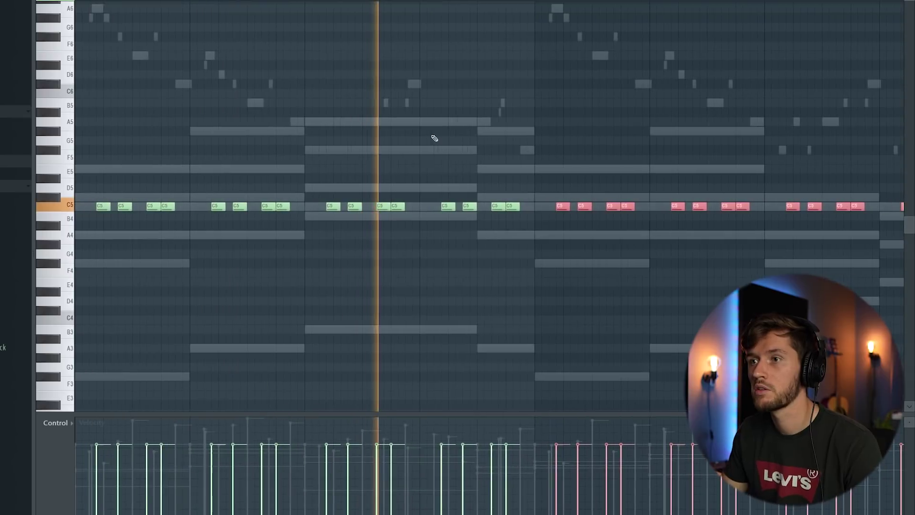
{"action": "left_click", "coordinate": [511, 130]}
{"action": "right_click", "coordinate": [512, 130]}
Raise all the snare notes from C5 to G5 and listen to them in playback
{"action": "key", "text": "ctrl+a"}
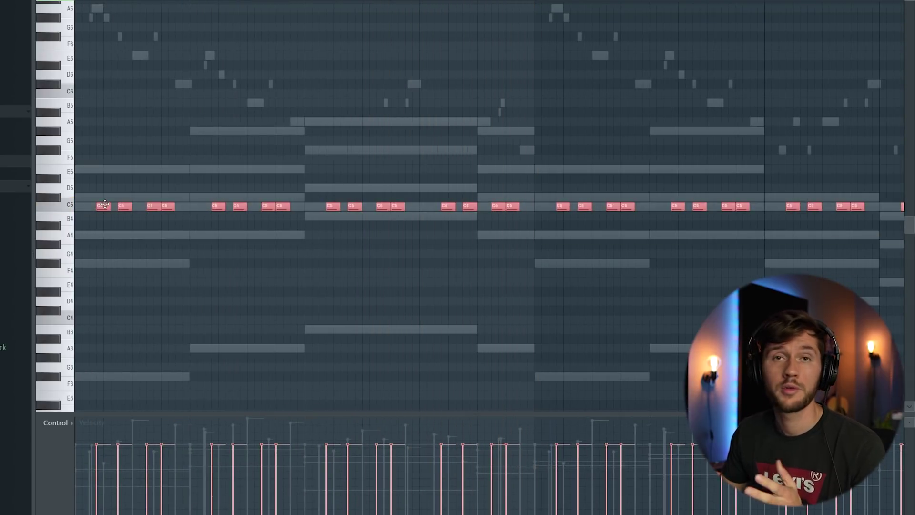
{"action": "left_click_drag", "start_coordinate": [104, 206], "coordinate": [104, 139]}
{"action": "key", "text": "space"}
{"action": "left_click", "coordinate": [376, 74]}
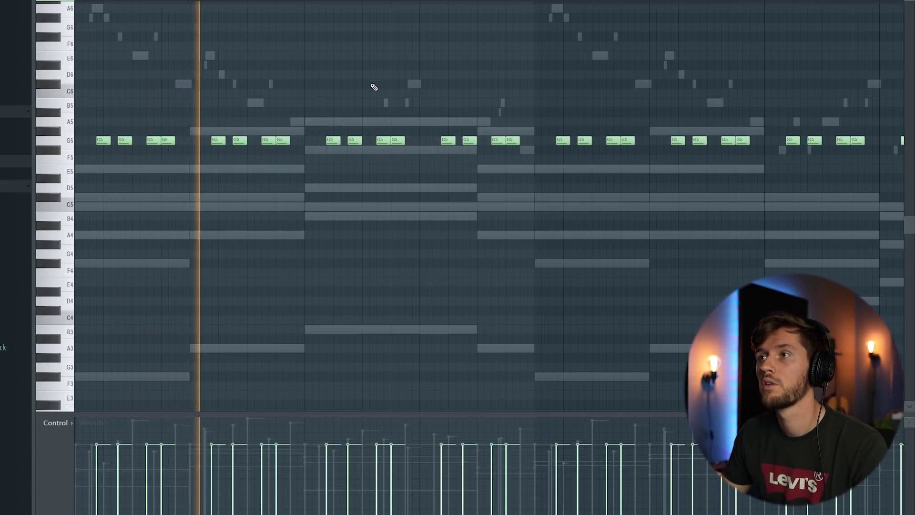
{"action": "scroll", "coordinate": [367, 19], "scroll_direction": "down", "scroll_amount": 1, "text": "ctrl"}
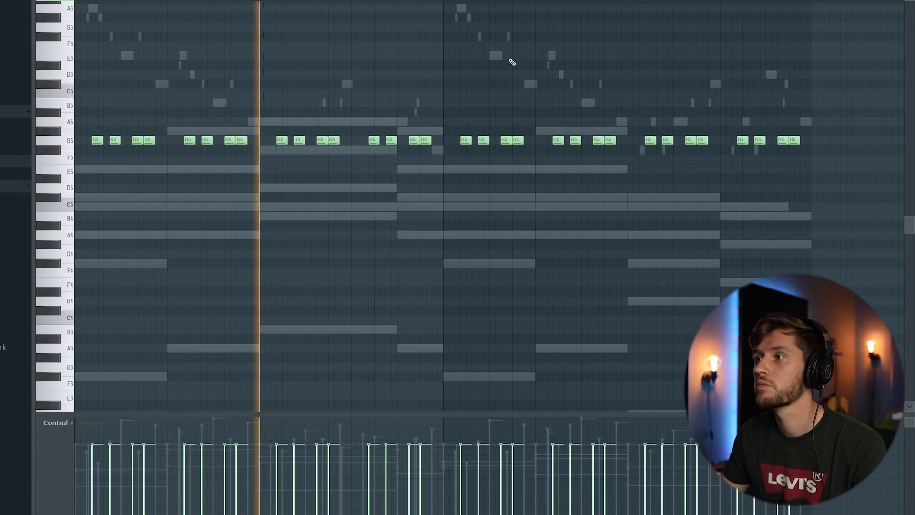
Add SB_Hats_ (Dav) and SB - HAT (16) as new channels and place a C5 hat note in bars 1, 3, 5 and 7
{"action": "key", "text": "F6"}
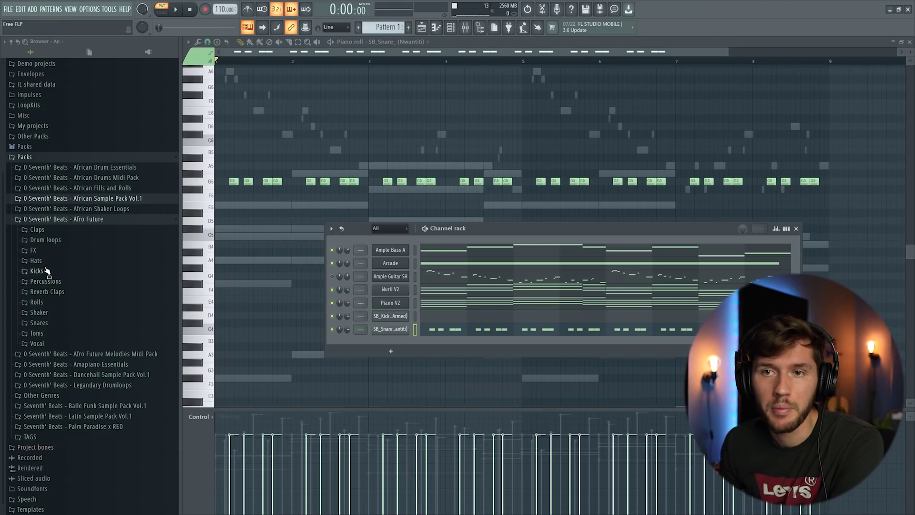
{"action": "left_click", "coordinate": [56, 262]}
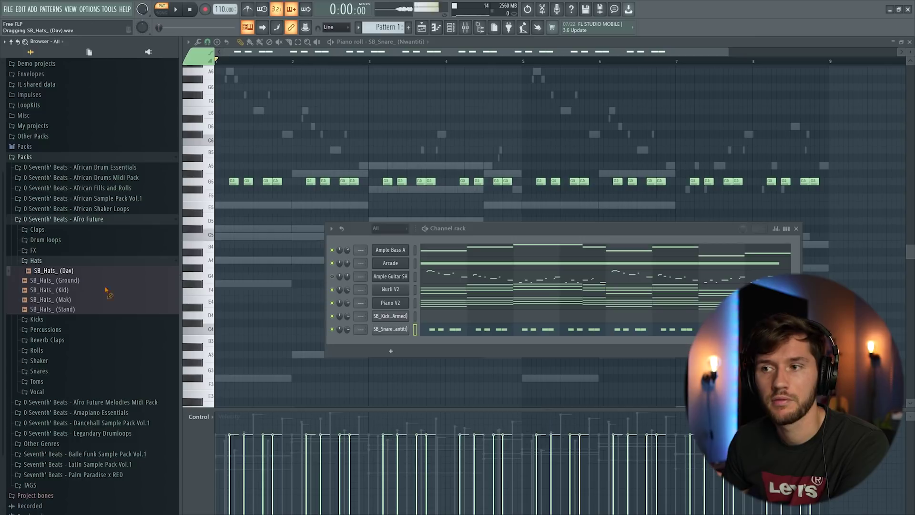
{"action": "left_click_drag", "start_coordinate": [403, 342], "coordinate": [402, 343]}
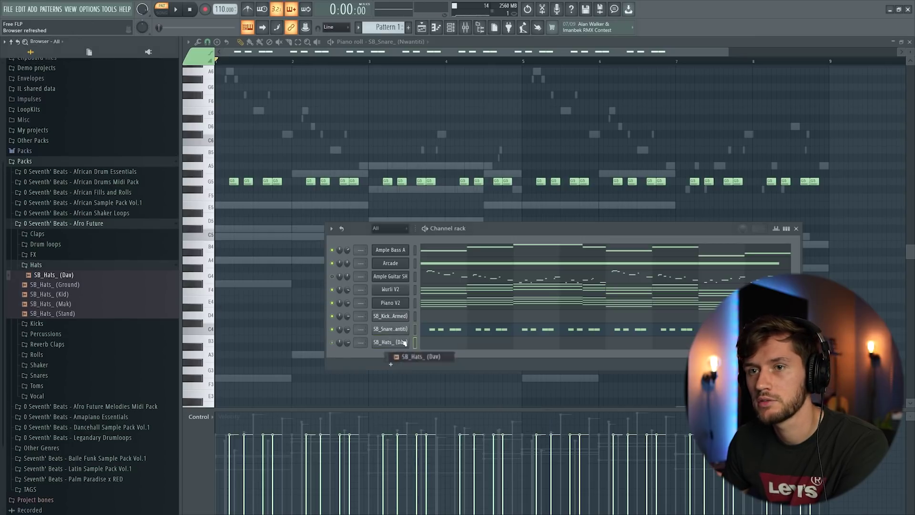
{"action": "left_click", "coordinate": [71, 259]}
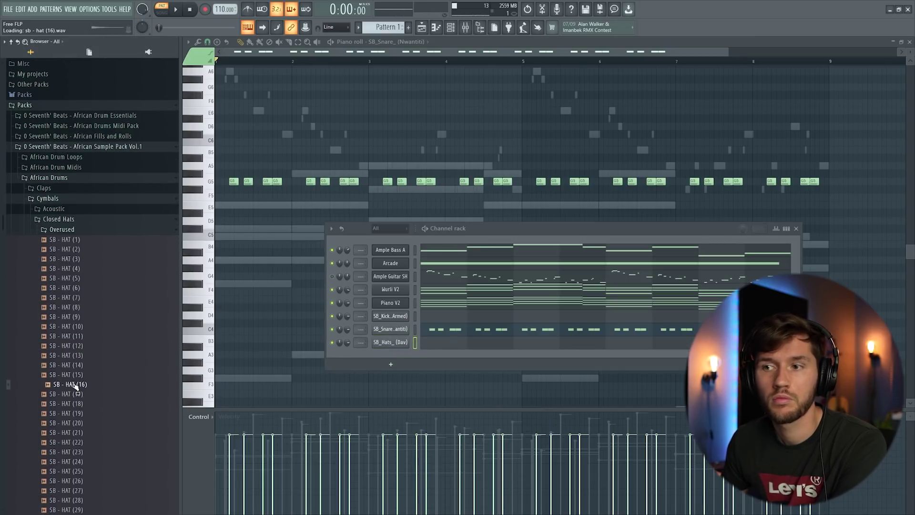
{"action": "left_click_drag", "start_coordinate": [405, 355], "coordinate": [406, 354]}
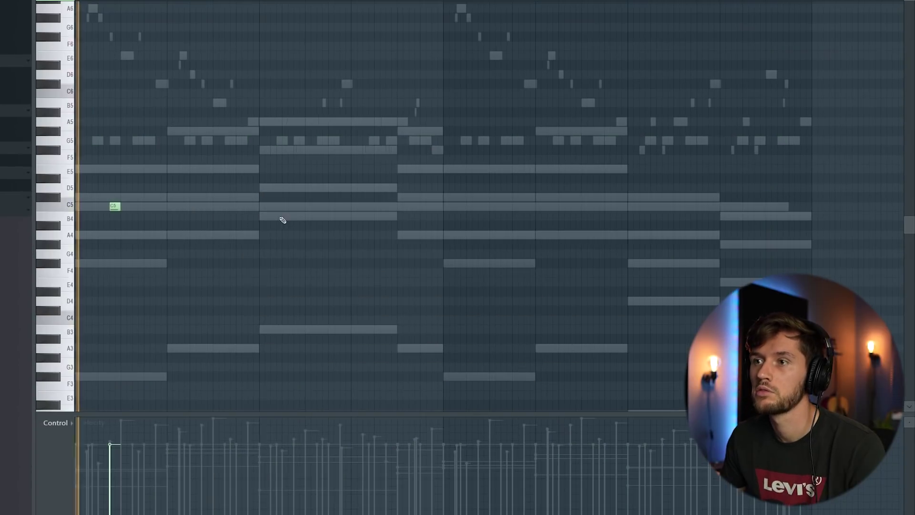
{"action": "left_click", "coordinate": [482, 206]}
{"action": "left_click", "coordinate": [665, 206]}
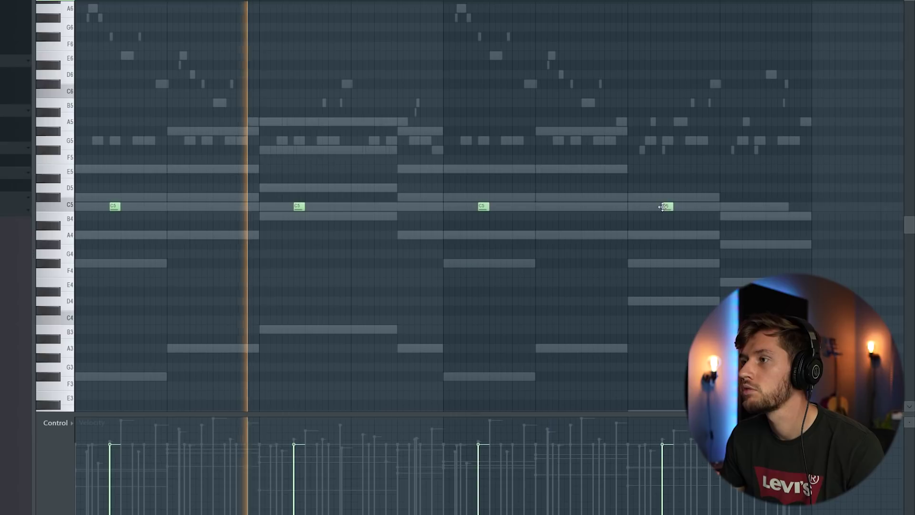
Draw a roll of eight short C5 notes at the end of bar 1 in SB - HAT (16), play it and copy it further along
{"action": "key", "text": "F6"}
{"action": "left_click", "coordinate": [352, 307]}
{"action": "key", "text": "space"}
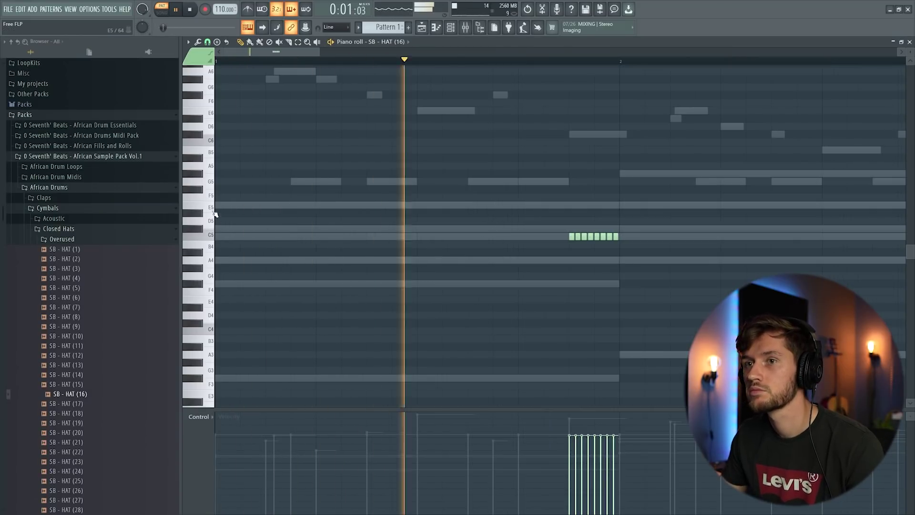
{"action": "key", "text": "ctrl+a"}
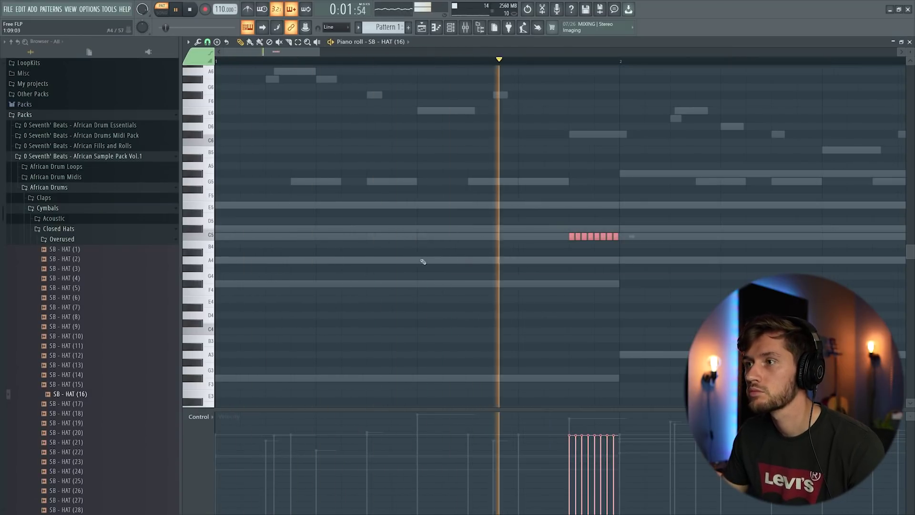
{"action": "key", "text": "space"}
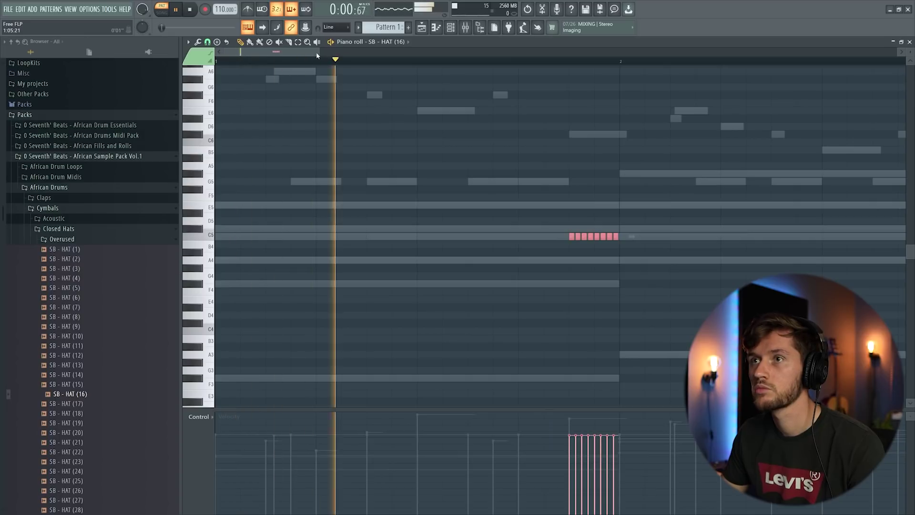
{"action": "left_click_drag", "start_coordinate": [316, 52], "coordinate": [436, 53]}
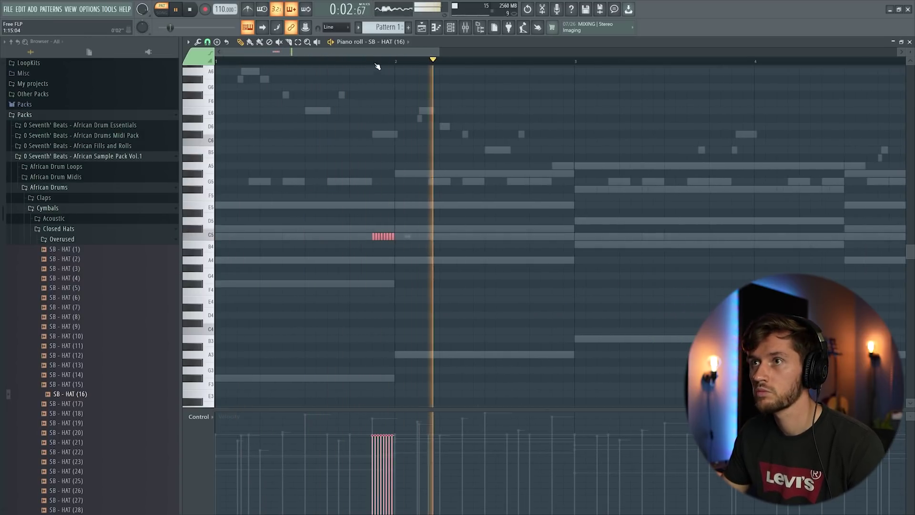
{"action": "key", "text": "ctrl+d"}
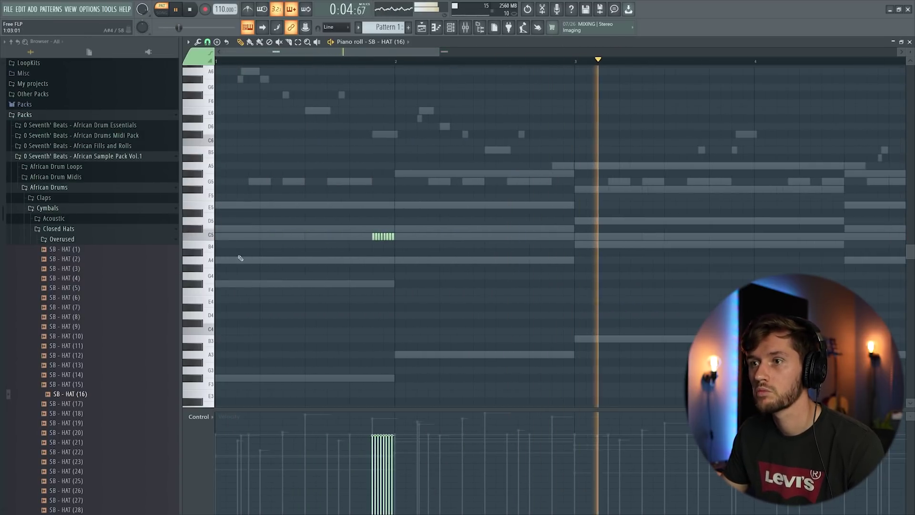
Repeat the eight-note C5 hi-hat roll of SB - HAT (16) at the end of bars 3, 5 and 7
{"action": "key", "text": "ctrl+a"}
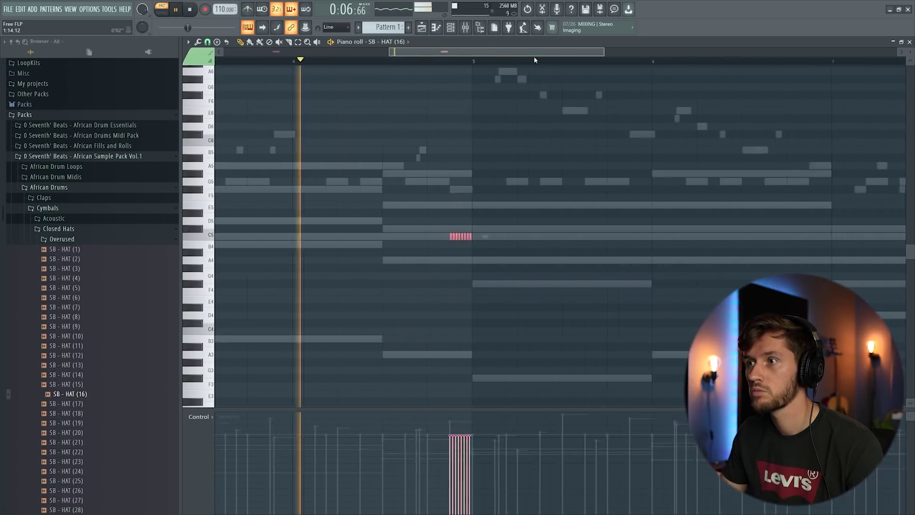
{"action": "key", "text": "ctrl+d"}
{"action": "left_click_drag", "start_coordinate": [439, 55], "coordinate": [706, 75]}
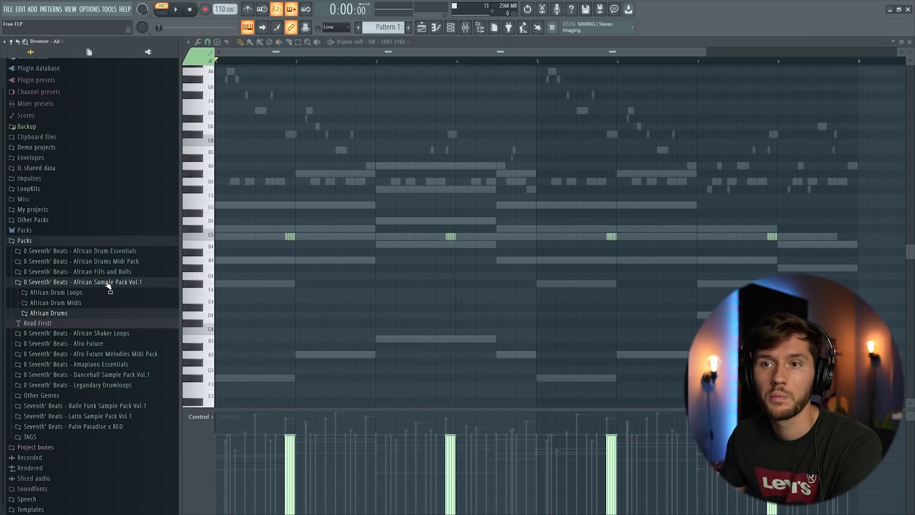
Find the wood claves among the percussions of African Sample Pack Vol.1 and audition SB - CLAVE (3)
{"action": "left_click", "coordinate": [108, 283]}
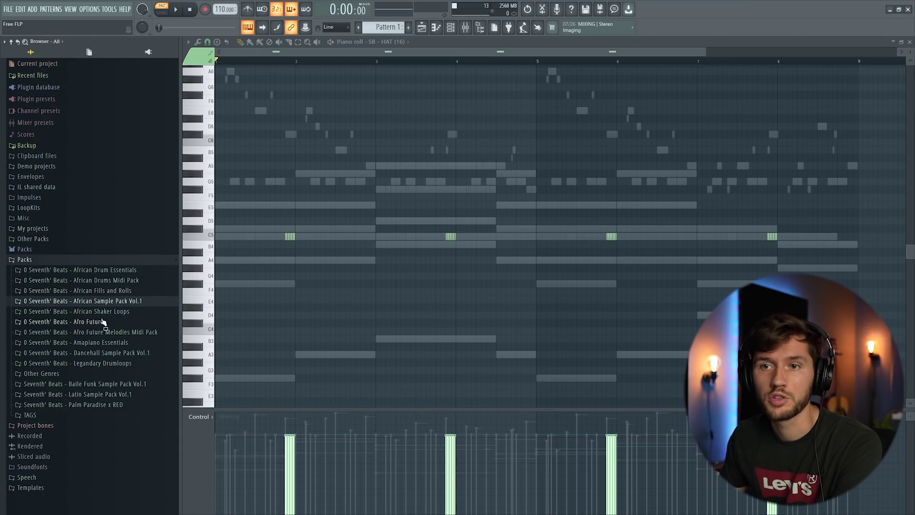
{"action": "left_click", "coordinate": [107, 301]}
{"action": "left_click", "coordinate": [86, 332]}
{"action": "left_click", "coordinate": [59, 293]}
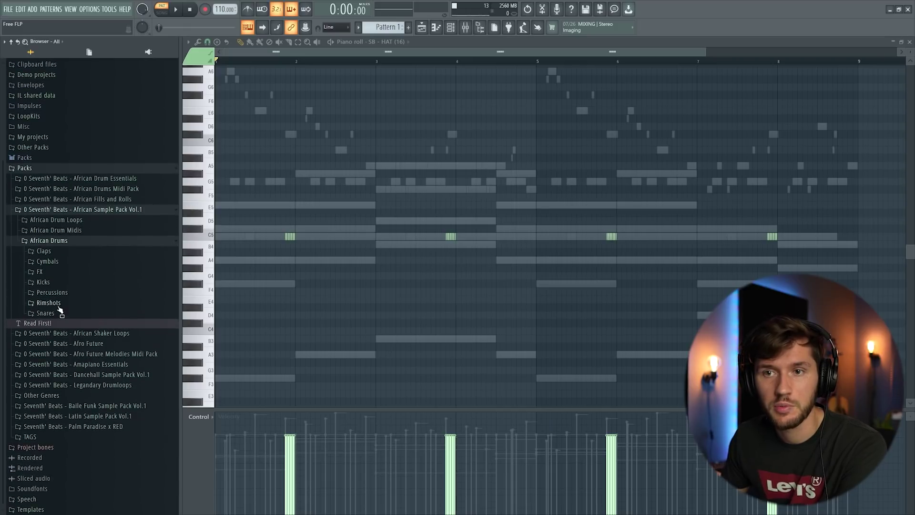
{"action": "left_click", "coordinate": [50, 365]}
{"action": "left_click", "coordinate": [57, 396]}
{"action": "left_click", "coordinate": [70, 295]}
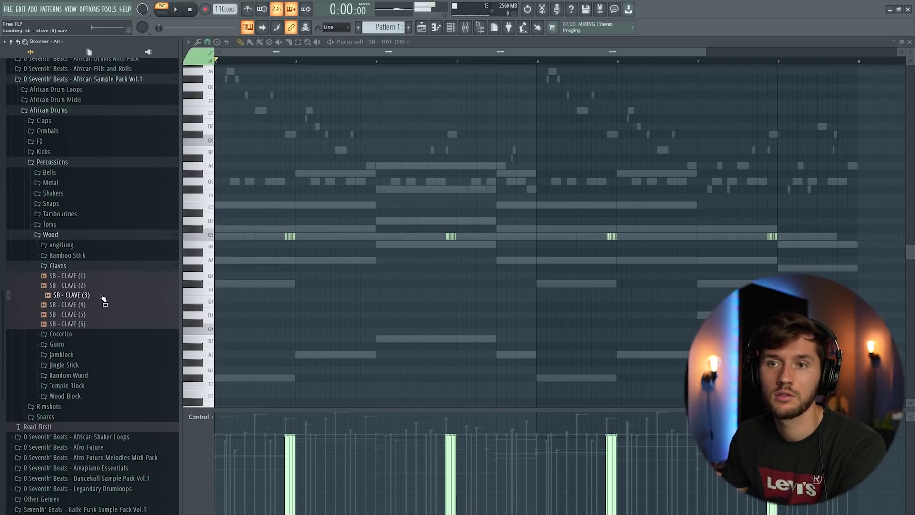
Add SB - CLAVE (3) as a channel, place one C5 note near the start of each of the eight bars and play it
{"action": "key", "text": "F6"}
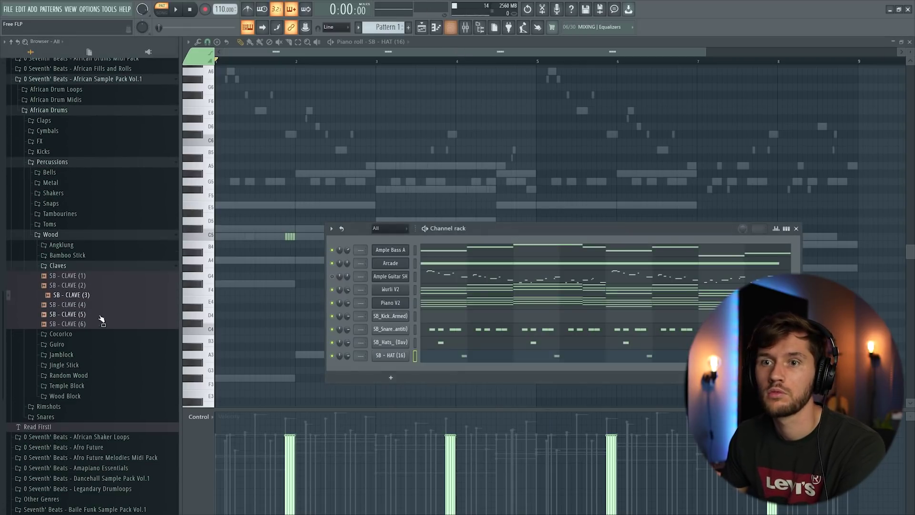
{"action": "left_click_drag", "start_coordinate": [411, 374], "coordinate": [411, 374]}
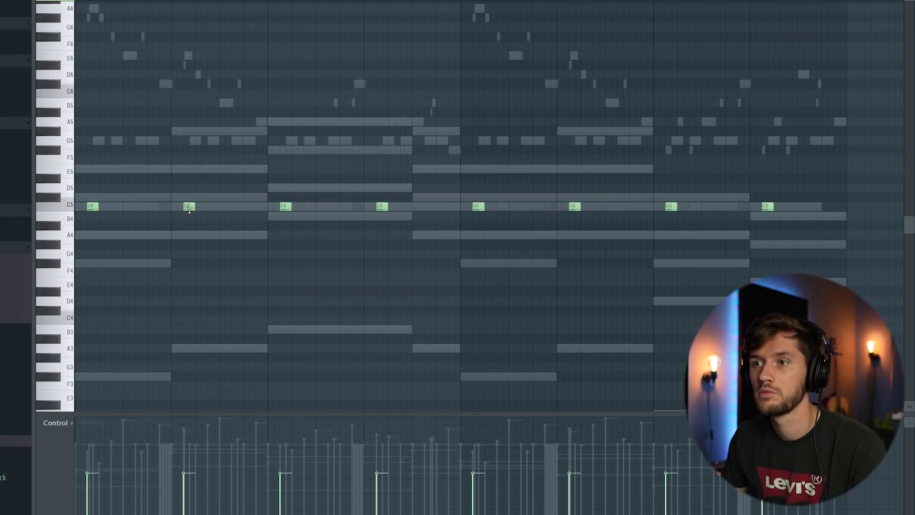
{"action": "key", "text": "space"}
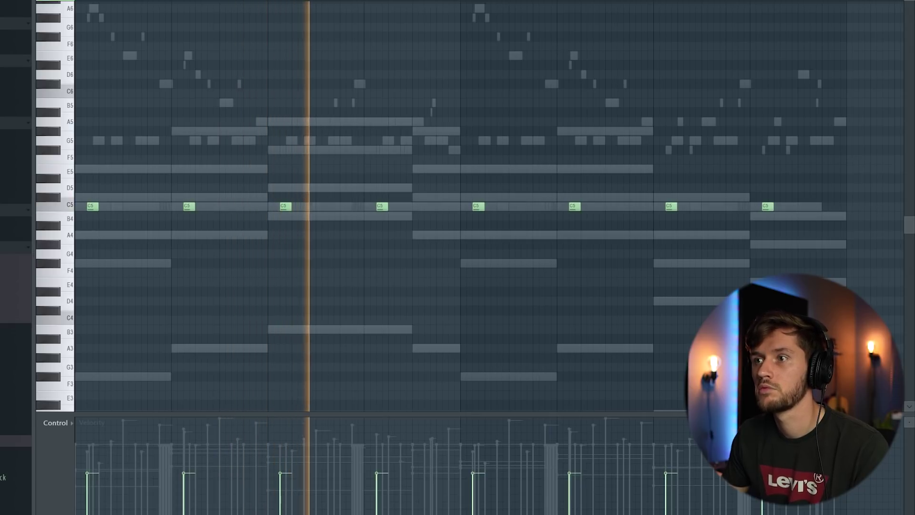
Add SB - CLAVE (2) as a channel and build a one-bar pattern of seven C#5 notes, with lower velocities on some of them
{"action": "key", "text": "F6"}
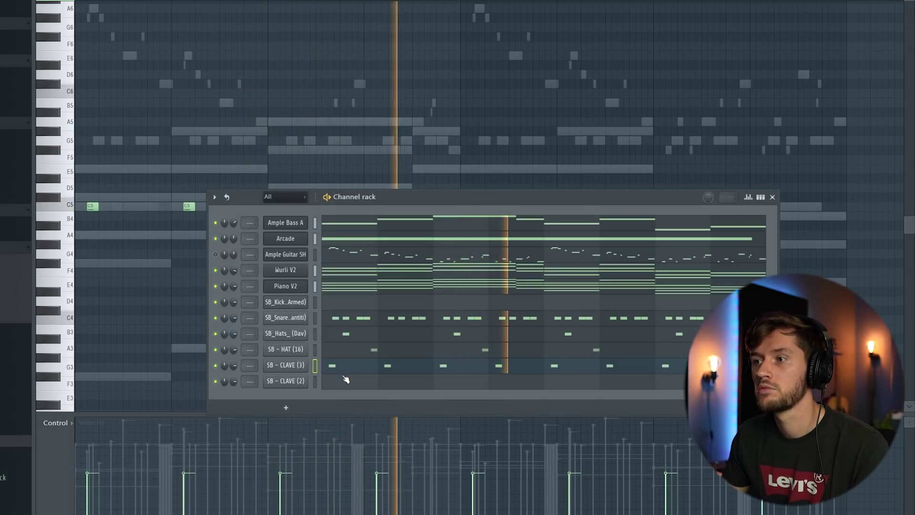
{"action": "key", "text": "F6"}
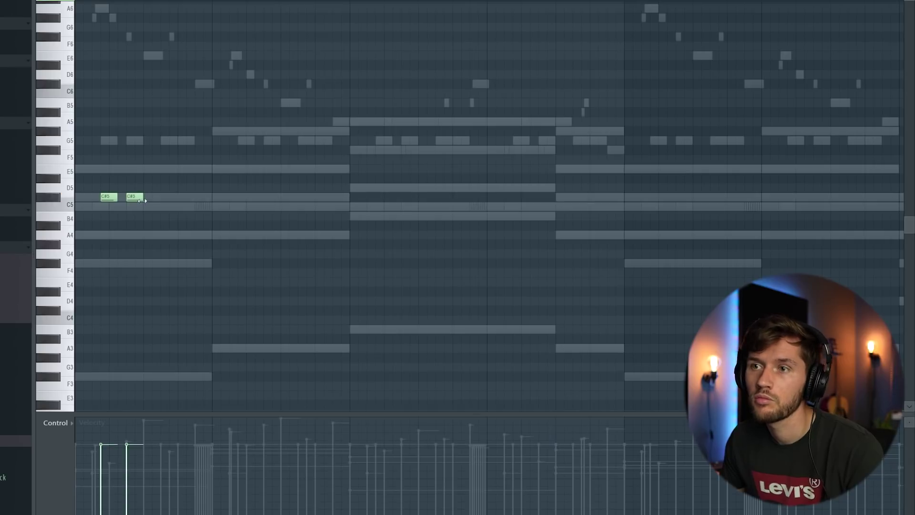
{"action": "key", "text": "space"}
{"action": "key", "text": "space"}
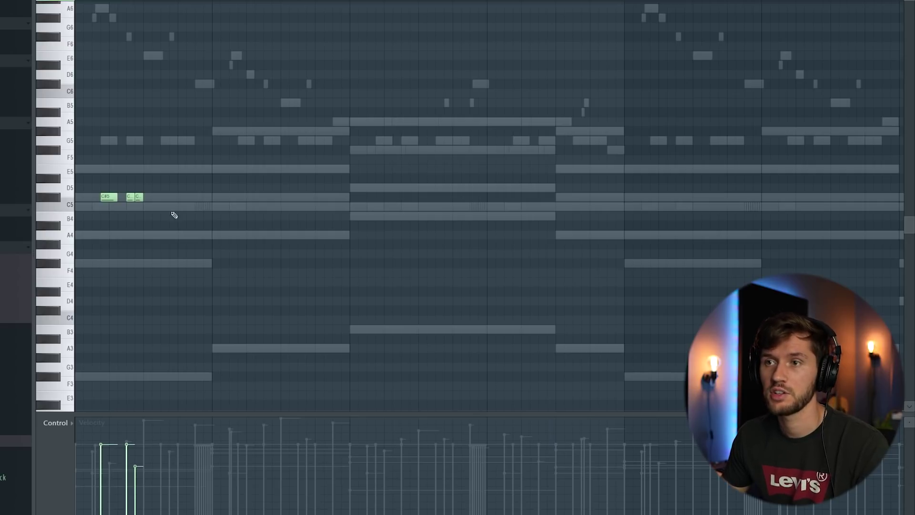
{"action": "key", "text": "space"}
{"action": "key", "text": "space"}
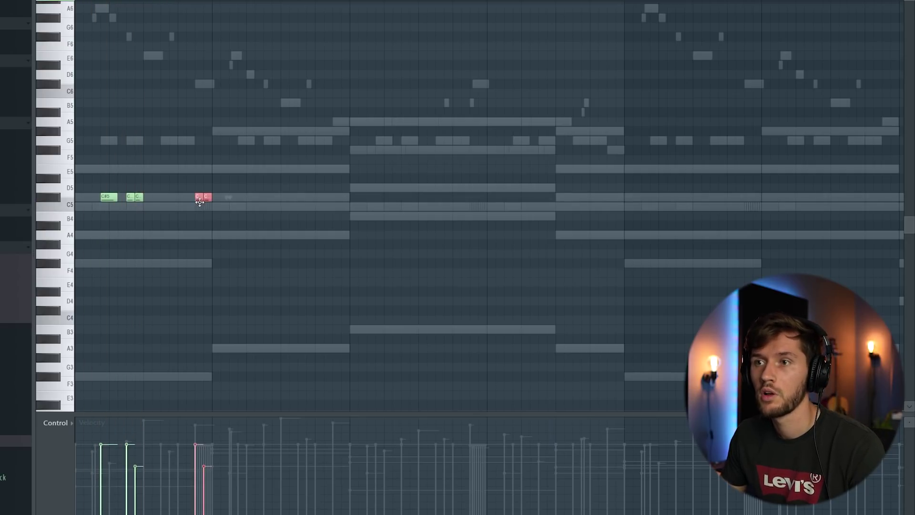
{"action": "key", "text": "space"}
{"action": "left_click", "coordinate": [178, 461]}
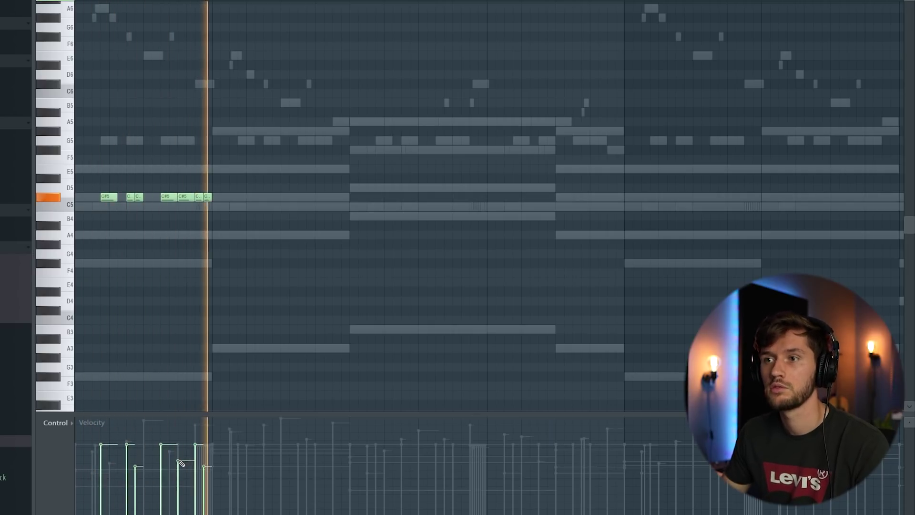
Duplicate the SB - CLAVE (2) pattern into bar 2, randomize the velocity levels of its notes and play it
{"action": "key", "text": "ctrl+b"}
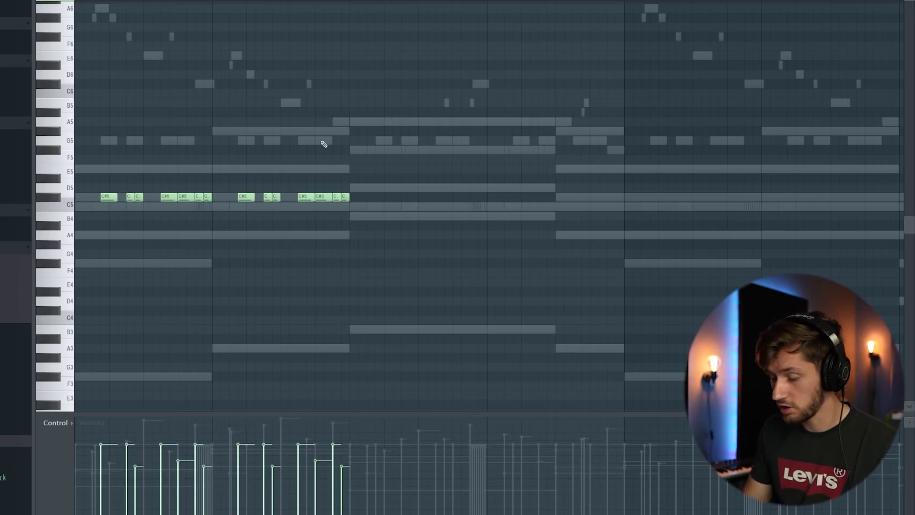
{"action": "key", "text": "alt+r"}
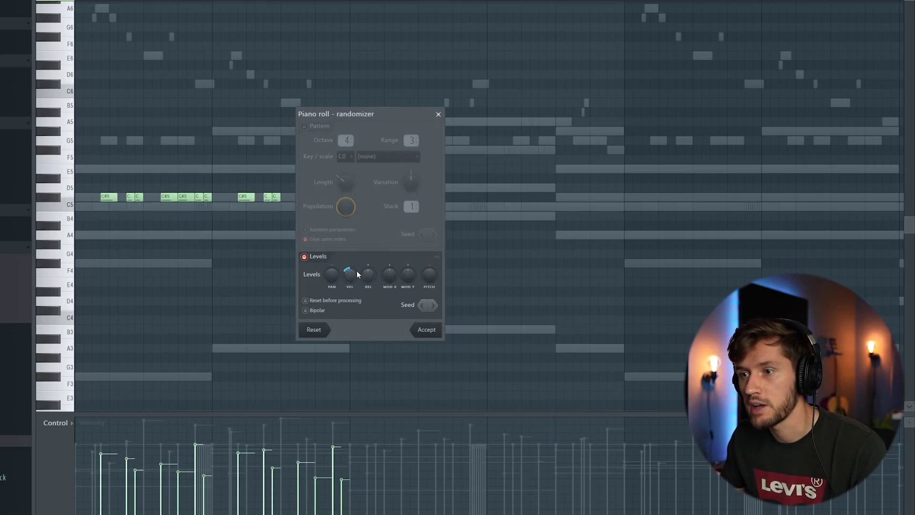
{"action": "left_click", "coordinate": [425, 329]}
{"action": "key", "text": "space"}
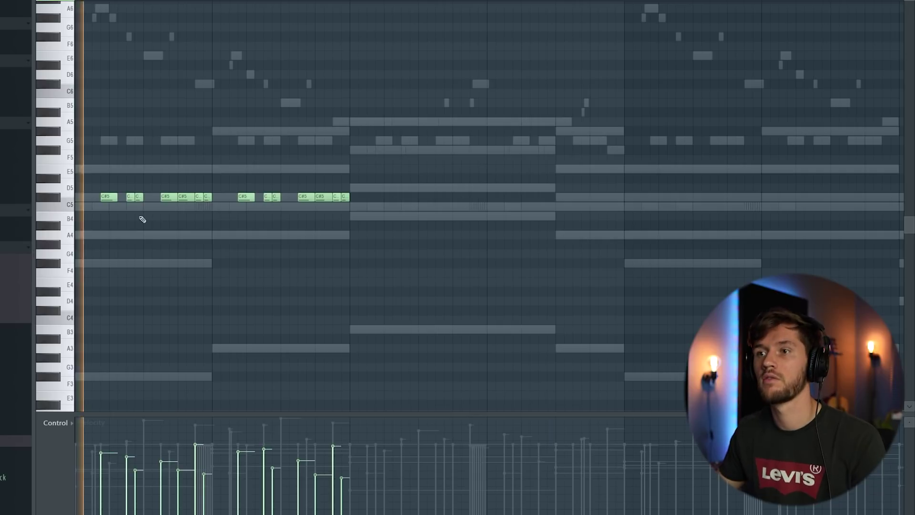
Repeat the two-bar SB - CLAVE (2) pattern across all eight bars and lower its notes to C5
{"action": "key", "text": "ctrl+a"}
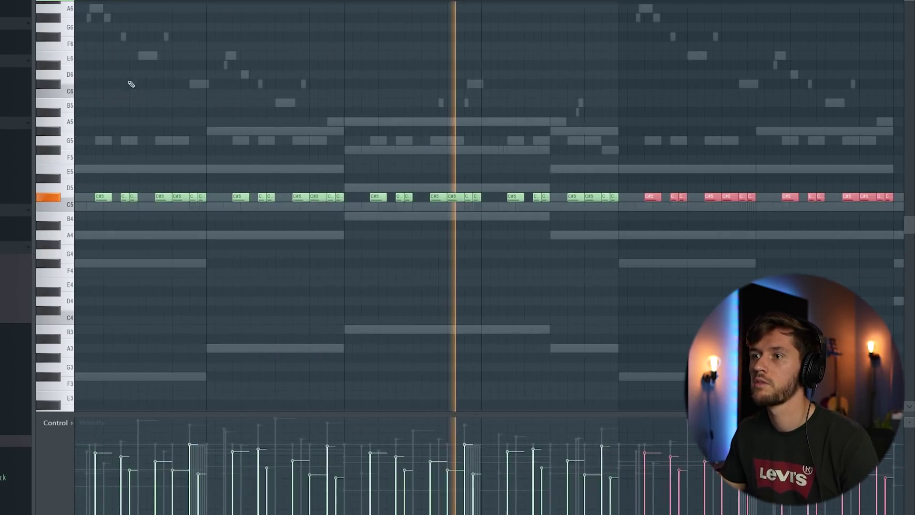
{"action": "scroll", "coordinate": [644, 88], "scroll_direction": "down", "scroll_amount": 2}
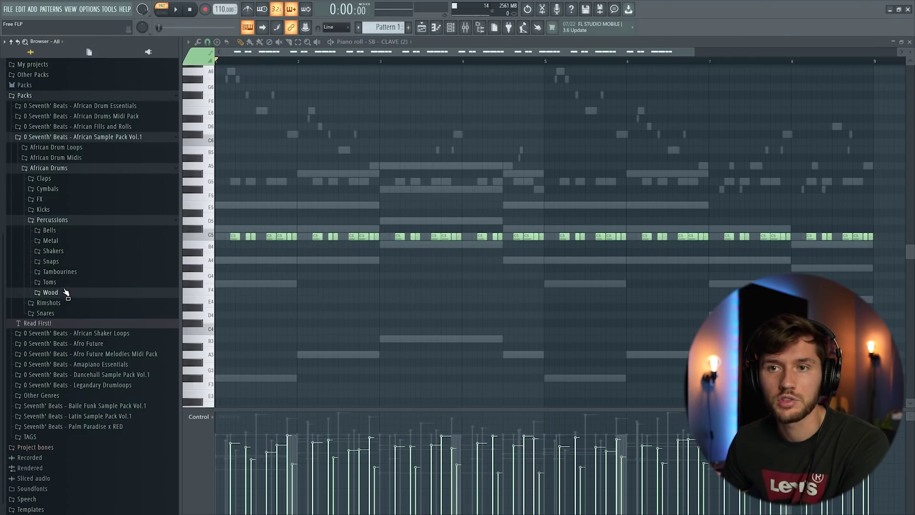
Add SB - BONGO (13), SB - BONGO (14) and SB - BONGO (15) from the toms' Bongos folder as new channels
{"action": "left_click", "coordinate": [61, 282]}
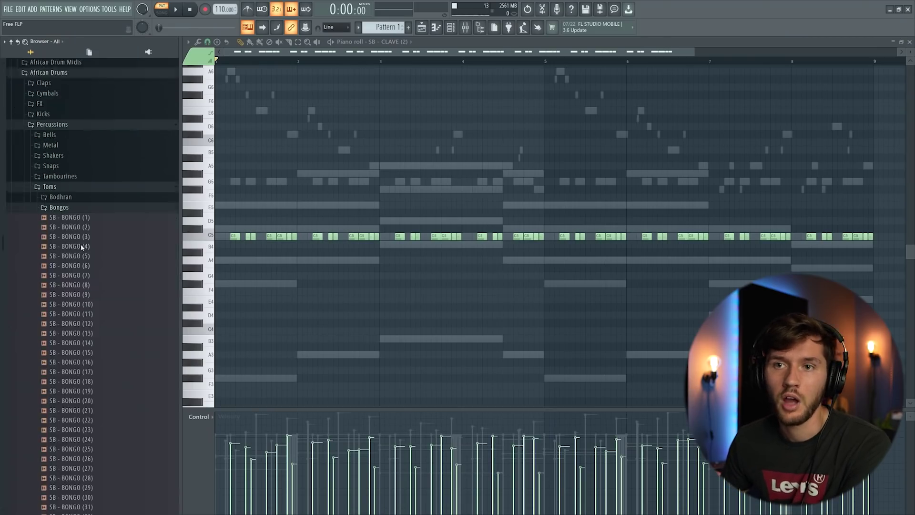
{"action": "key", "text": "F6"}
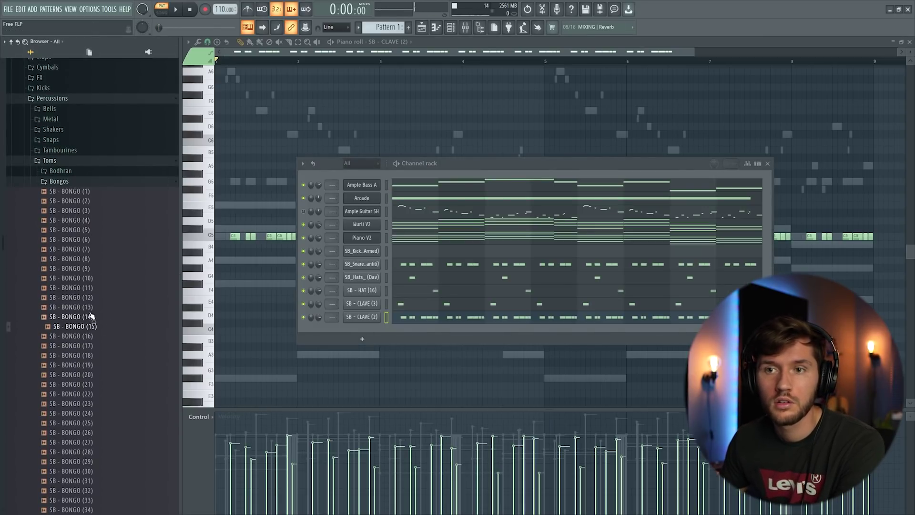
{"action": "left_click_drag", "start_coordinate": [384, 332], "coordinate": [371, 360]}
Place one C5 note of SB - BONGO (13) shortly before the middle of each of the eight bars
{"action": "key", "text": "ctrl+b"}
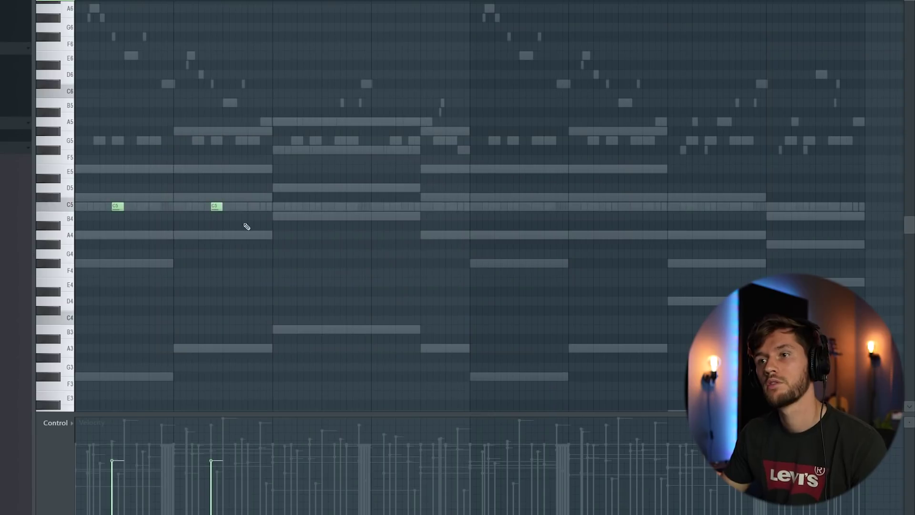
{"action": "left_click", "coordinate": [312, 206]}
{"action": "left_click", "coordinate": [409, 206]}
{"action": "key", "text": "ctrl+a"}
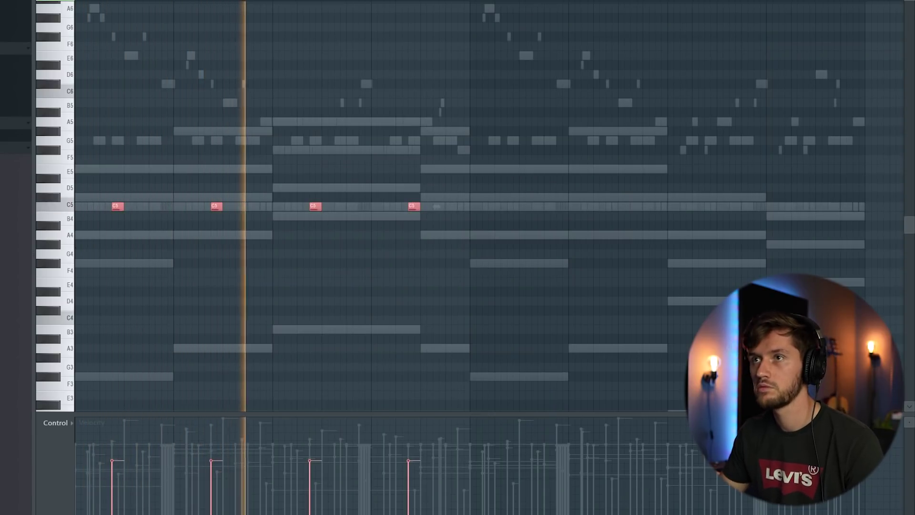
{"action": "scroll", "coordinate": [466, 22], "scroll_direction": "right", "scroll_amount": 5}
{"action": "key", "text": "ctrl+b"}
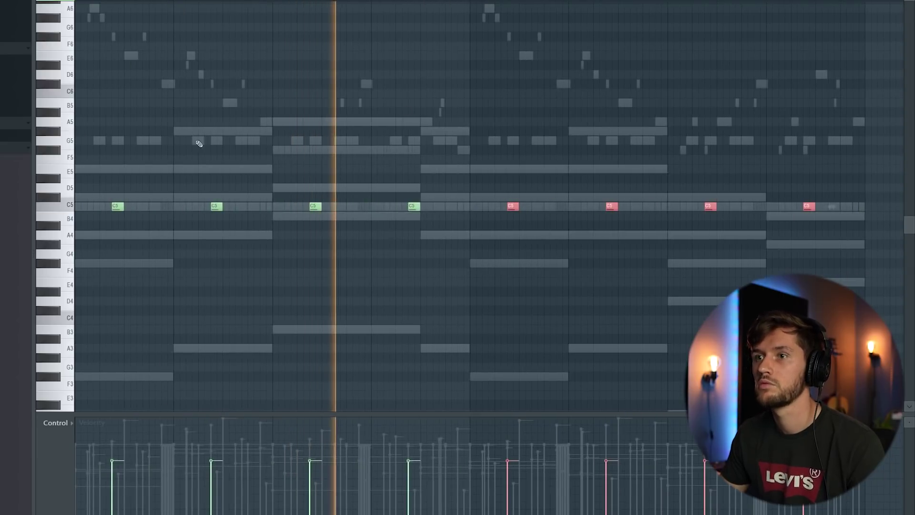
{"action": "key", "text": "ctrl+a"}
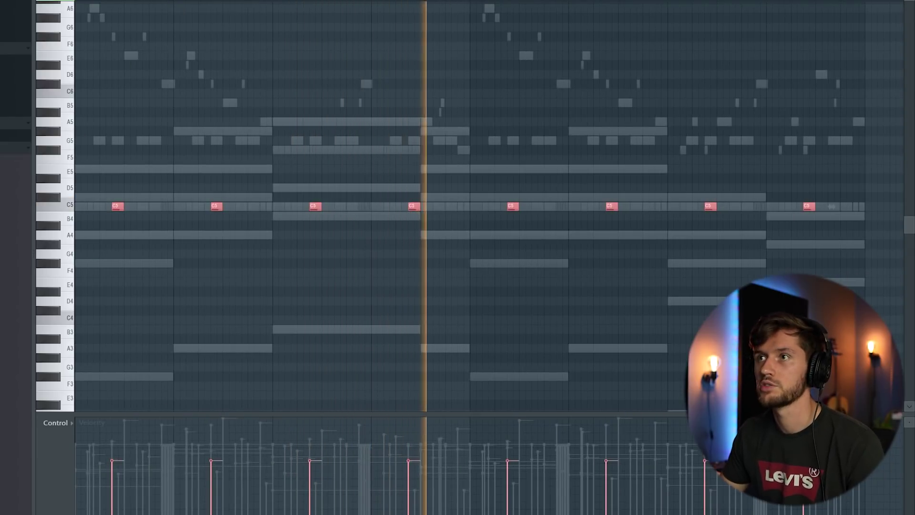
Place C5 notes of SB - BONGO (14) at the end of bars 1, 3, 5 and 7, deleting the extra one in bar 8
{"action": "key", "text": "F6"}
{"action": "key", "text": "F6"}
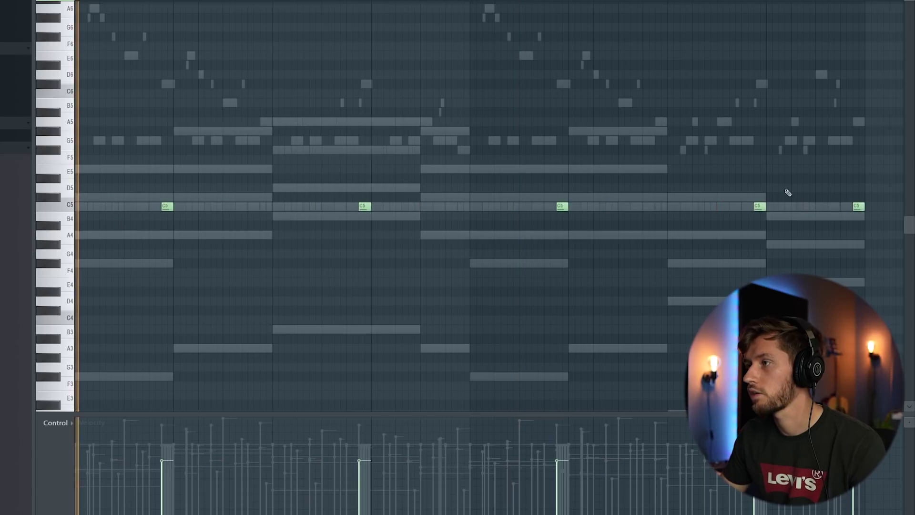
{"action": "right_click", "coordinate": [858, 206]}
{"action": "key", "text": "ctrl+a"}
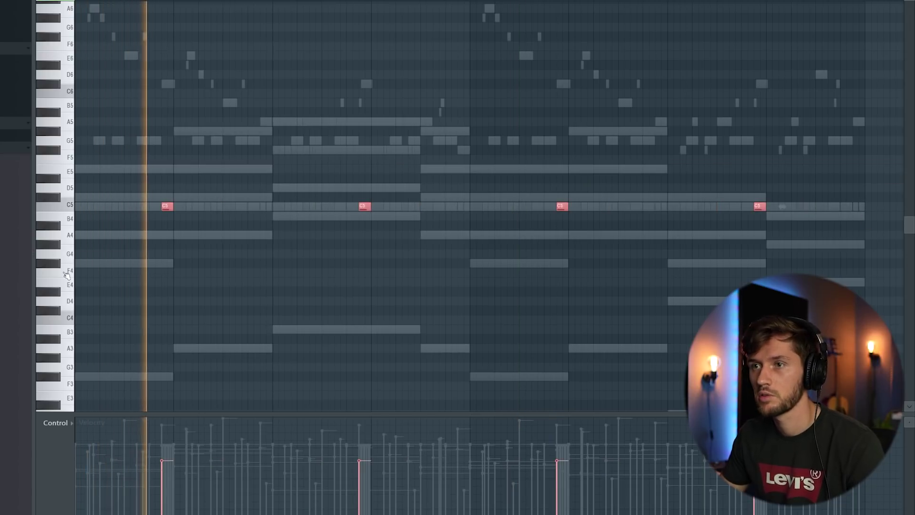
Place C5 notes of SB - BONGO (15) at the end of bars 2, 4, 6 and 8
{"action": "key", "text": "F6"}
{"action": "key", "text": "F6"}
{"action": "left_click_drag", "start_coordinate": [164, 207], "coordinate": [264, 209]}
{"action": "left_click", "coordinate": [329, 173]}
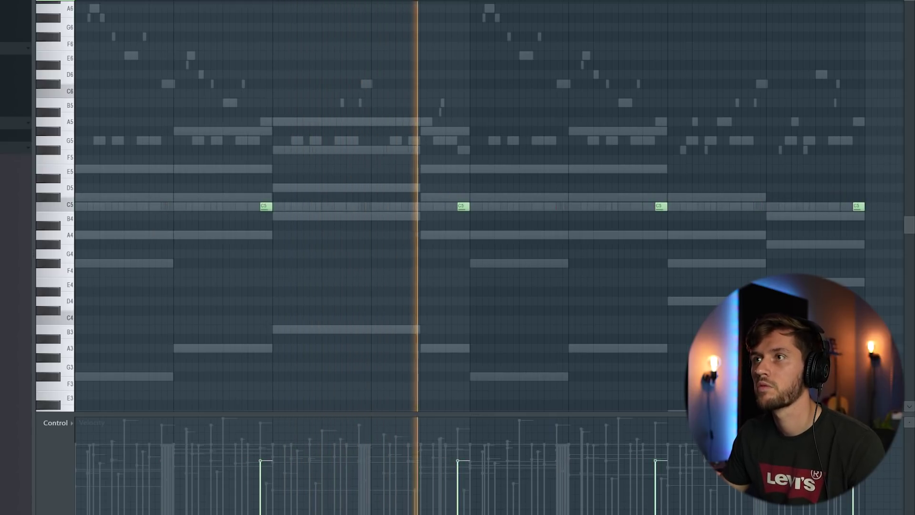
Raise the four SB - BONGO (15) notes to C#5 while listening to the beat
{"action": "key", "text": "F6"}
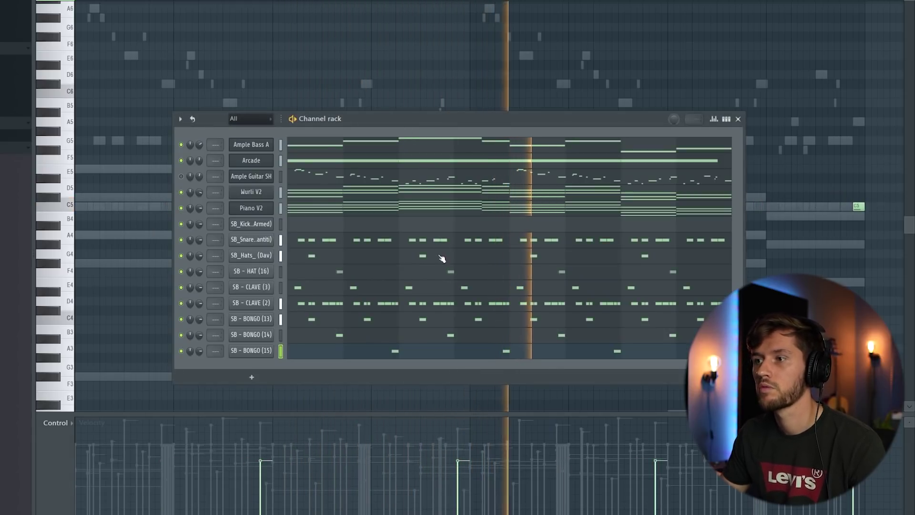
{"action": "left_click", "coordinate": [417, 351]}
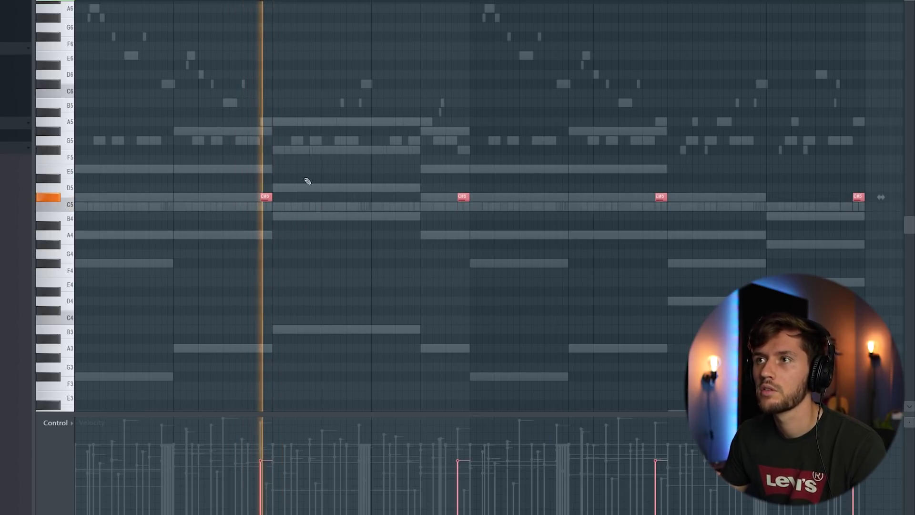
{"action": "key", "text": "F6"}
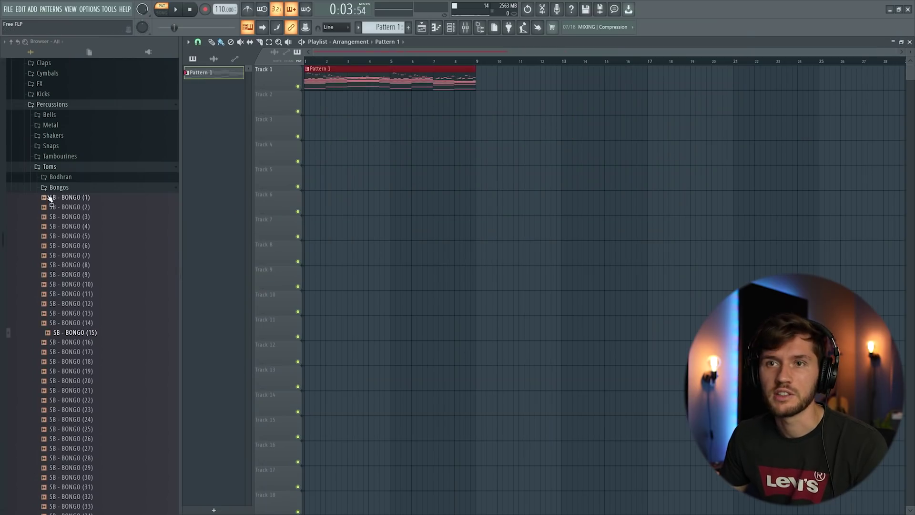
Place SB - SHAKER LOOP (1) from the African Shaker Loops pack at the start of Track 5 in the playlist
{"action": "left_click", "coordinate": [57, 187]}
{"action": "left_click", "coordinate": [76, 246]}
{"action": "left_click", "coordinate": [112, 280]}
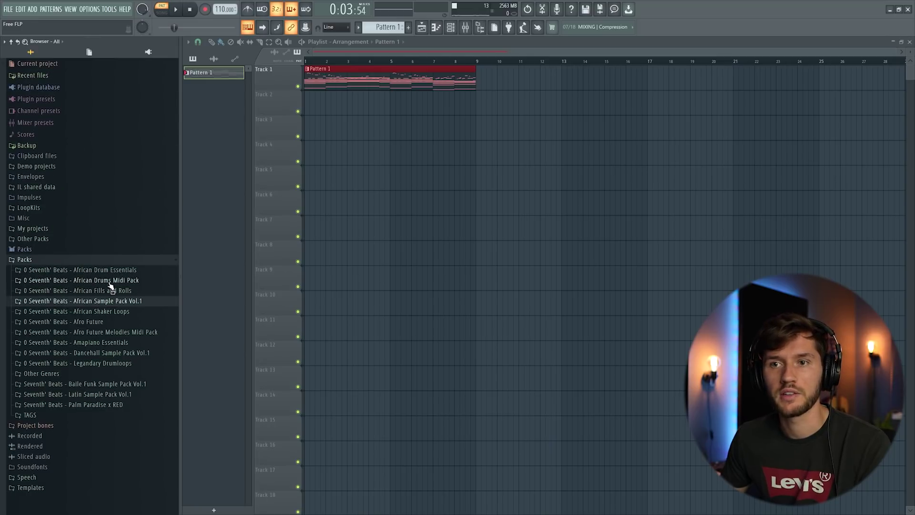
{"action": "left_click", "coordinate": [112, 311]}
{"action": "left_click_drag", "start_coordinate": [98, 351], "coordinate": [319, 178]}
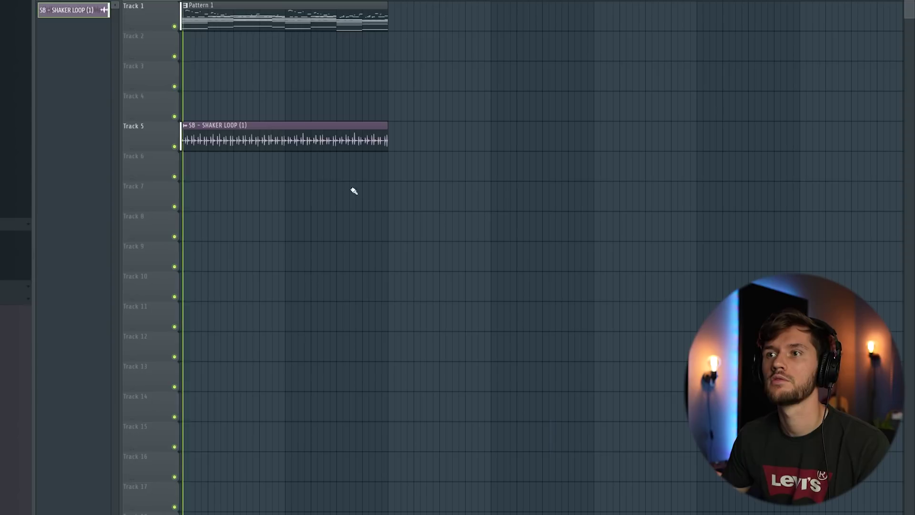
Open the shaker loop's sample settings, and mute Arcade and enable Ample Guitar SH in the enlarged Unsorted channel group
{"action": "double_click", "coordinate": [297, 148]}
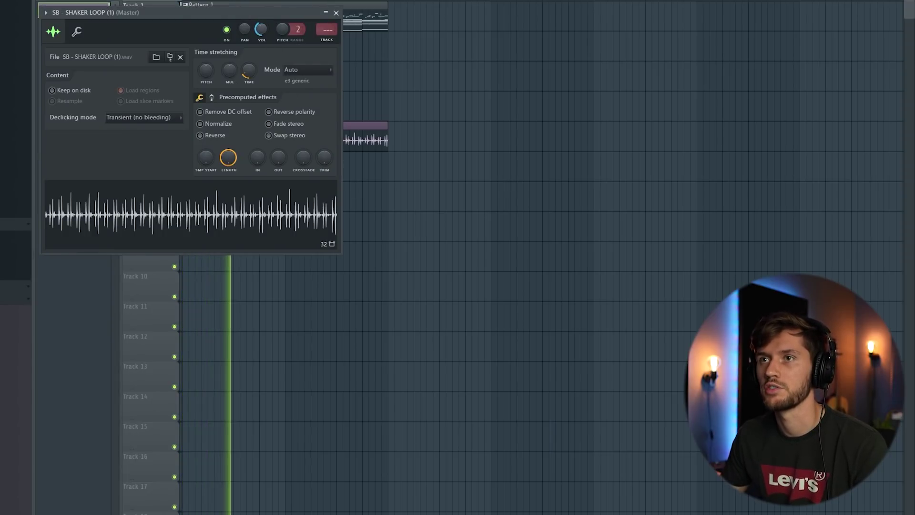
{"action": "left_click_drag", "start_coordinate": [230, 15], "coordinate": [374, 185]}
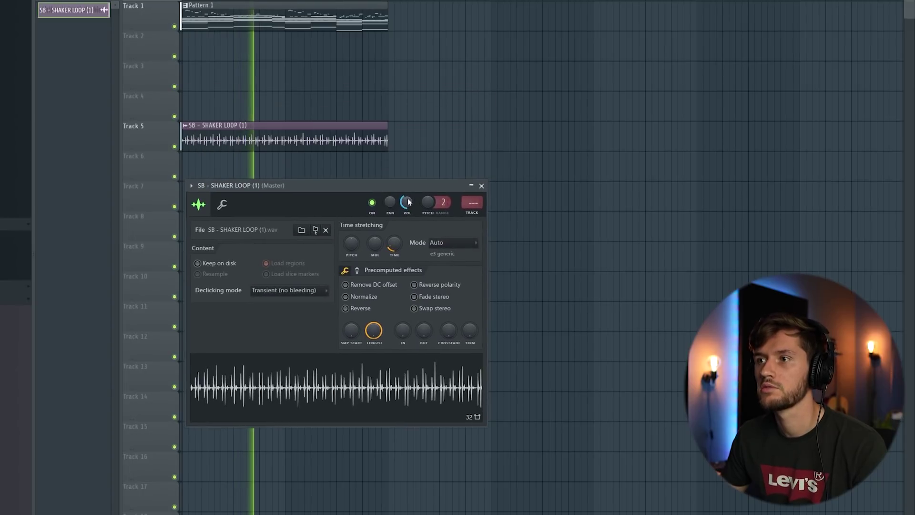
{"action": "key", "text": "F6"}
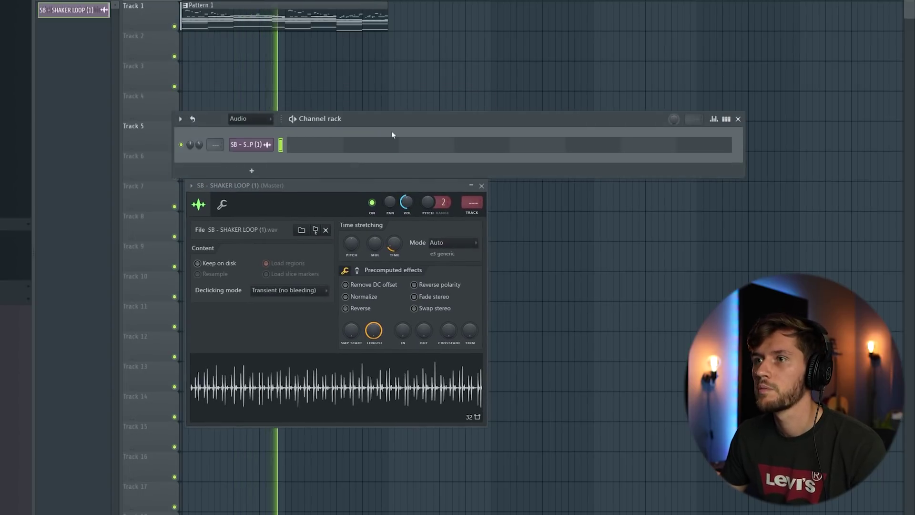
{"action": "left_click", "coordinate": [243, 153]}
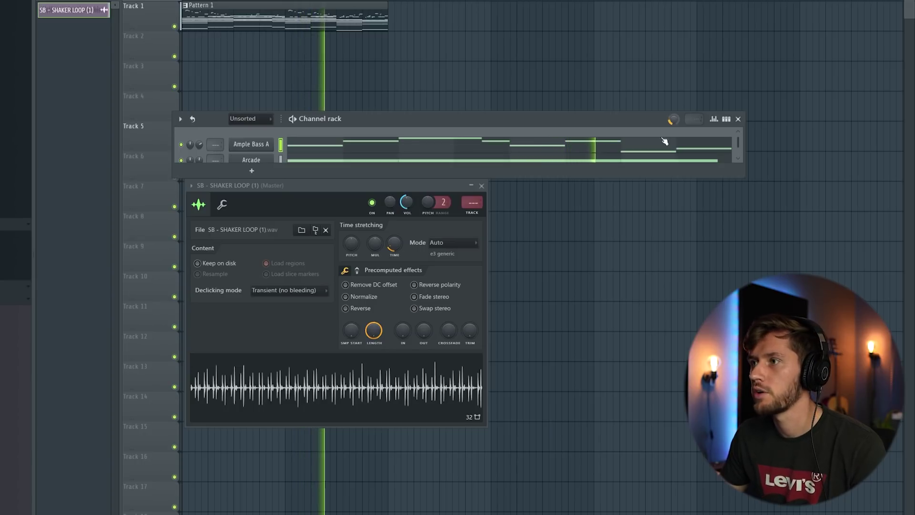
{"action": "left_click_drag", "start_coordinate": [605, 176], "coordinate": [584, 435]}
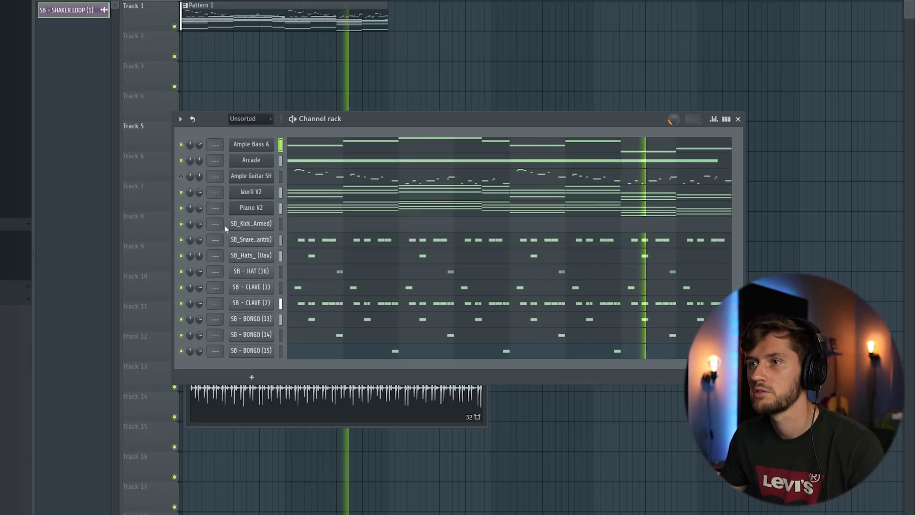
{"action": "left_click", "coordinate": [181, 160]}
{"action": "left_click", "coordinate": [181, 176]}
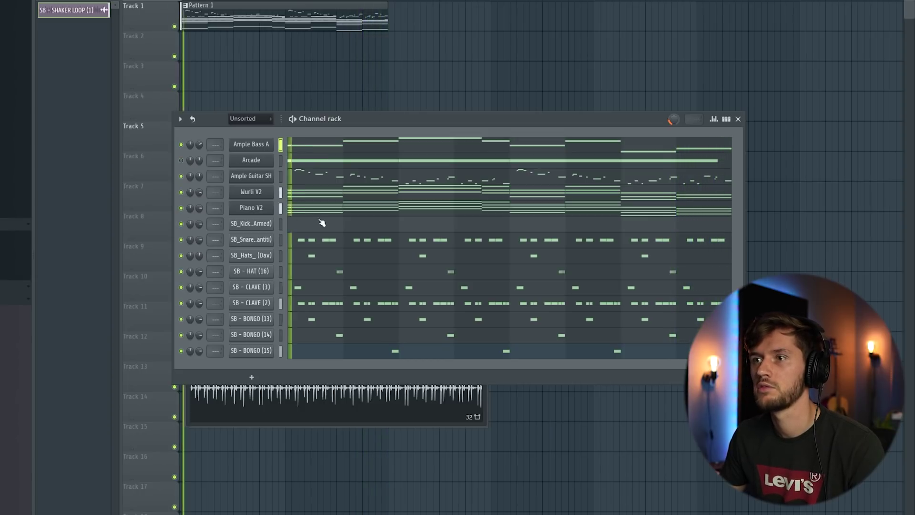
Place C5 notes of SB_Kick at the starts of bars 1 and 2 and twice in the second half of bar 1
{"action": "left_click", "coordinate": [373, 216]}
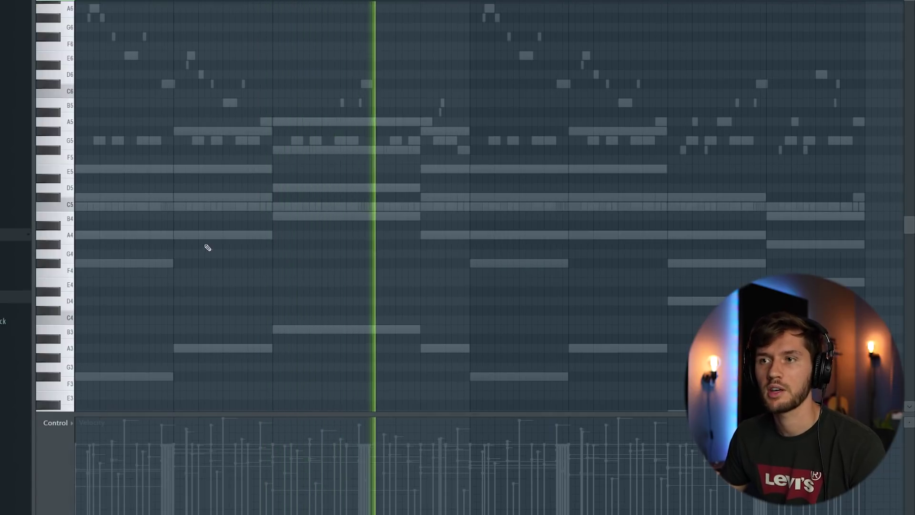
{"action": "key", "text": "space"}
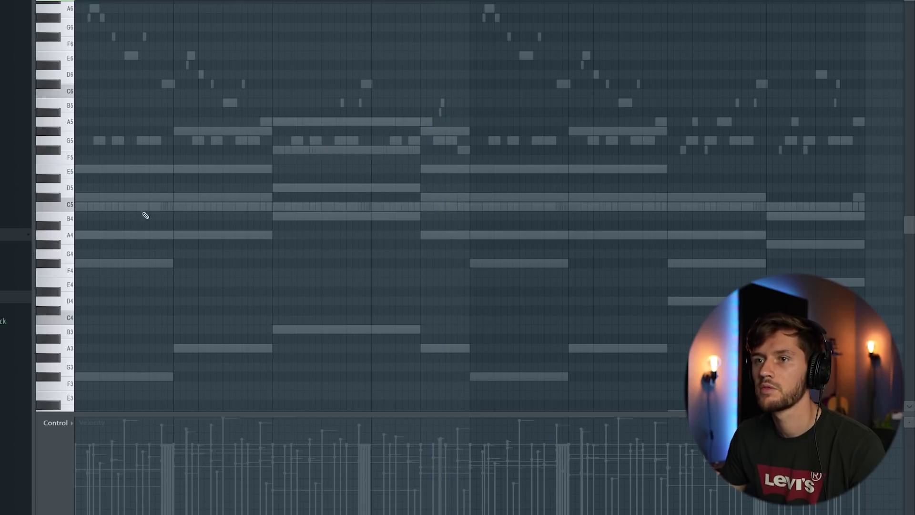
{"action": "key", "text": "space"}
{"action": "left_click", "coordinate": [143, 206]}
{"action": "left_click", "coordinate": [161, 206]}
{"action": "left_click", "coordinate": [180, 206]}
{"action": "key", "text": "space"}
{"action": "left_click_drag", "start_coordinate": [159, 206], "coordinate": [165, 206]}
{"action": "key", "text": "space"}
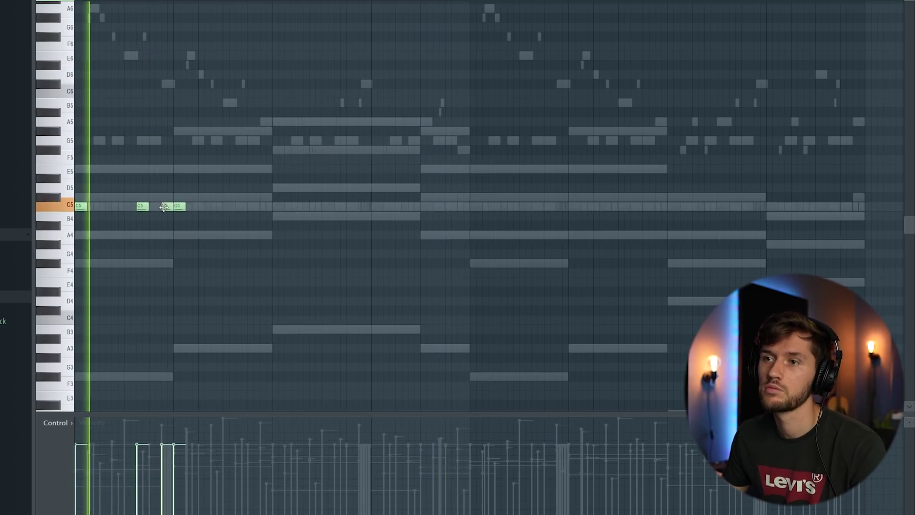
Add a C5 kick in the middle of bar 2 and duplicate the two-bar kick pattern through bar 8
{"action": "left_click", "coordinate": [228, 206]}
{"action": "key", "text": "ctrl+a"}
{"action": "key", "text": "ctrl+b"}
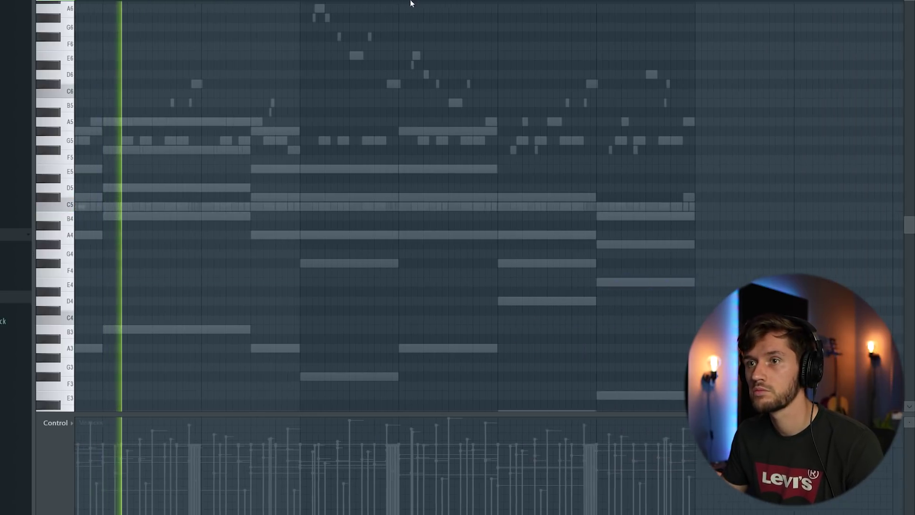
{"action": "left_click", "coordinate": [507, 141]}
{"action": "left_click", "coordinate": [460, 206]}
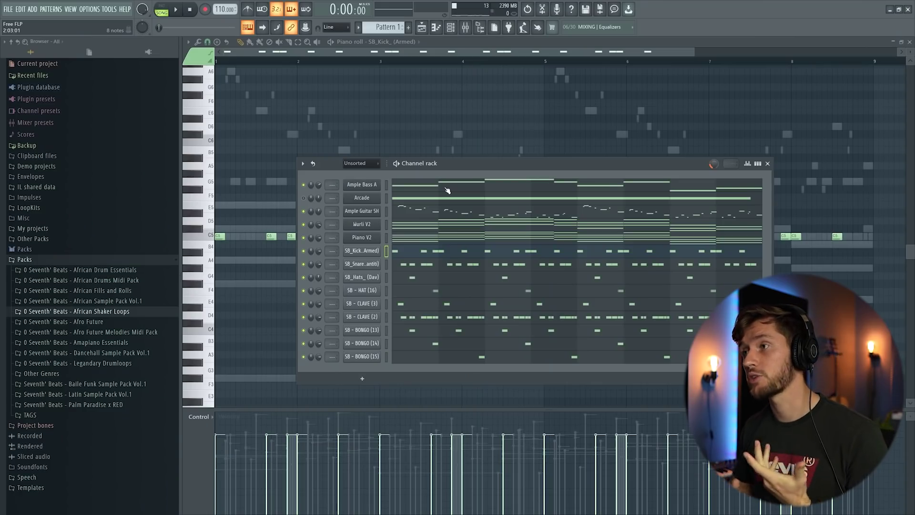
Play back the beat with the new kick and toggle the Ample Guitar SH channel
{"action": "key", "text": "space"}
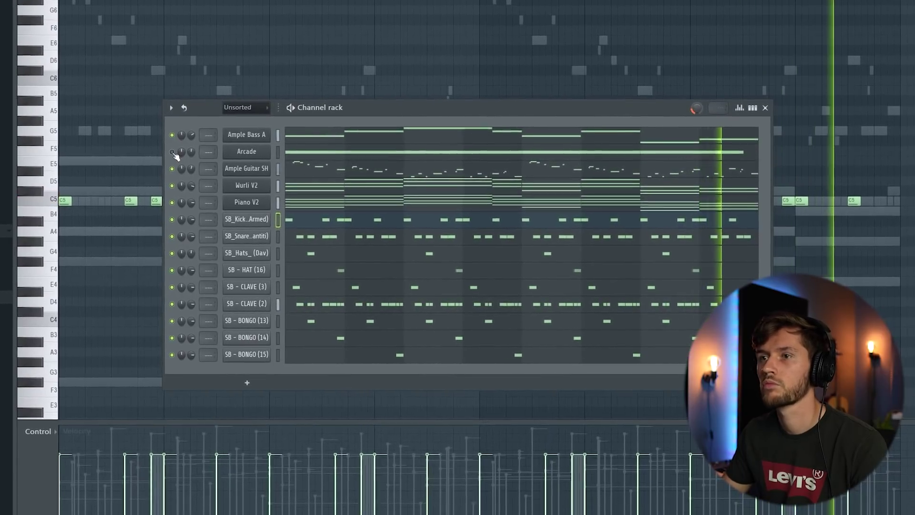
{"action": "left_click", "coordinate": [175, 170]}
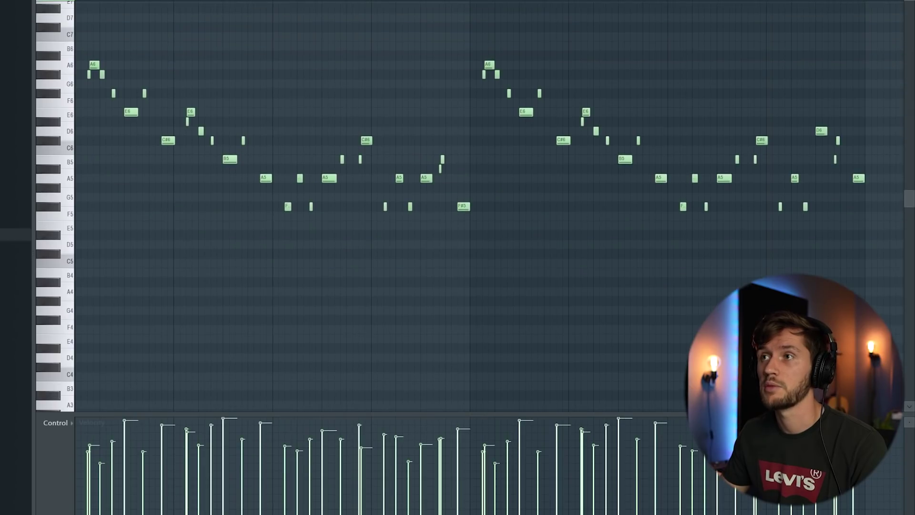
Inspect the RC-20 Retro Color, Pro-Q 3 and ValhallaVintageVerb effects on the Ample Guitar SH mixer track during playback
{"action": "key", "text": "F9"}
{"action": "key", "text": "space"}
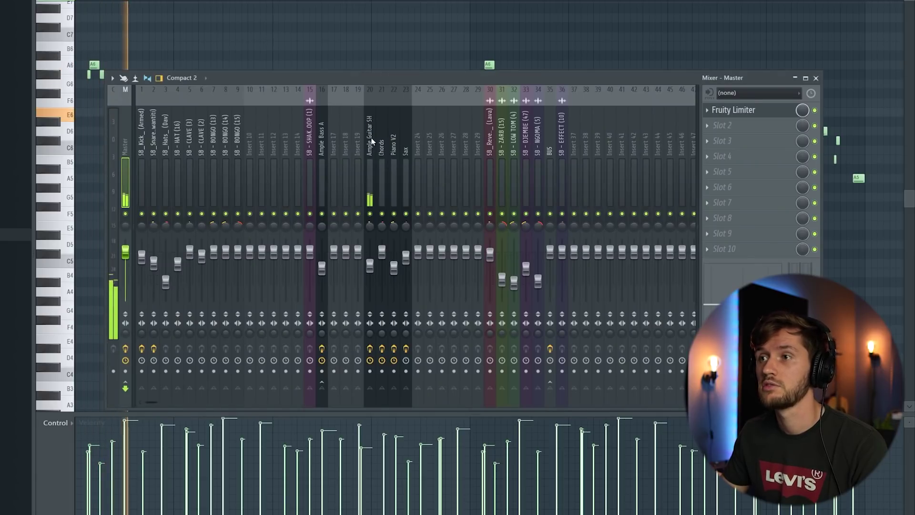
{"action": "left_click", "coordinate": [371, 141]}
{"action": "left_click", "coordinate": [734, 110]}
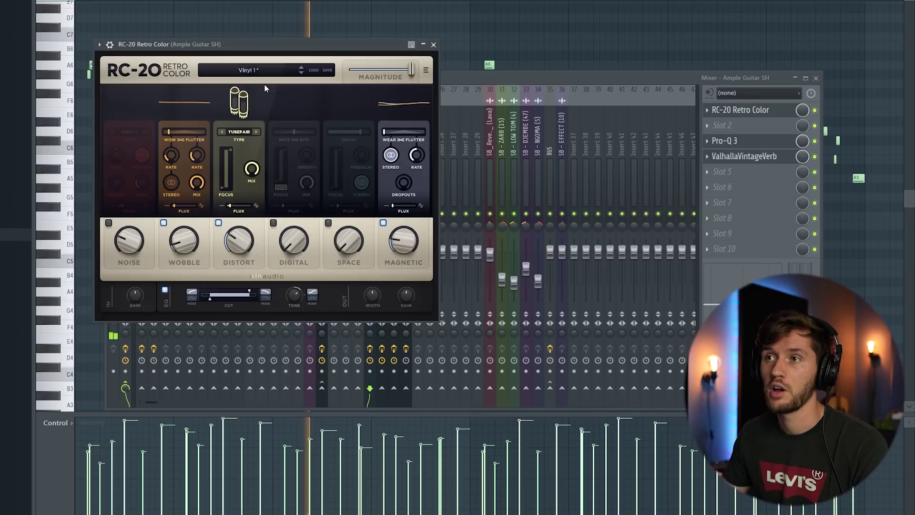
{"action": "left_click", "coordinate": [736, 141]}
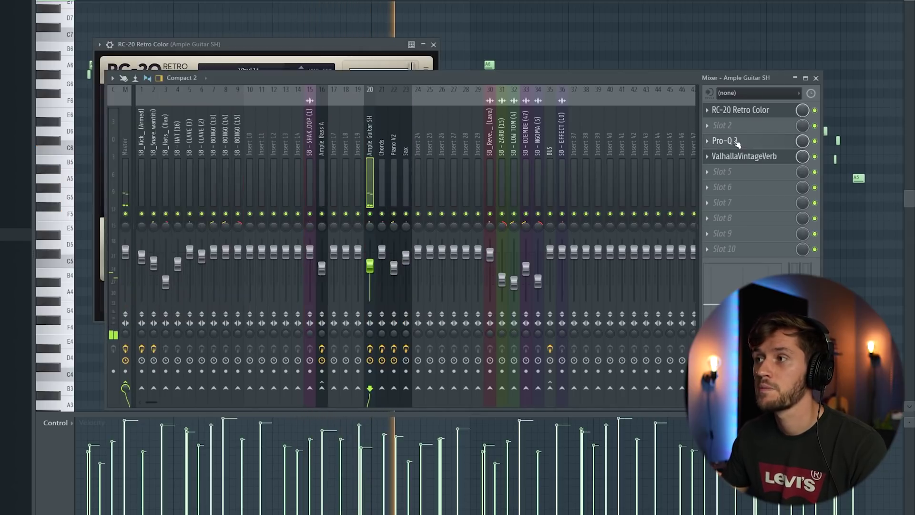
{"action": "left_click", "coordinate": [736, 141]}
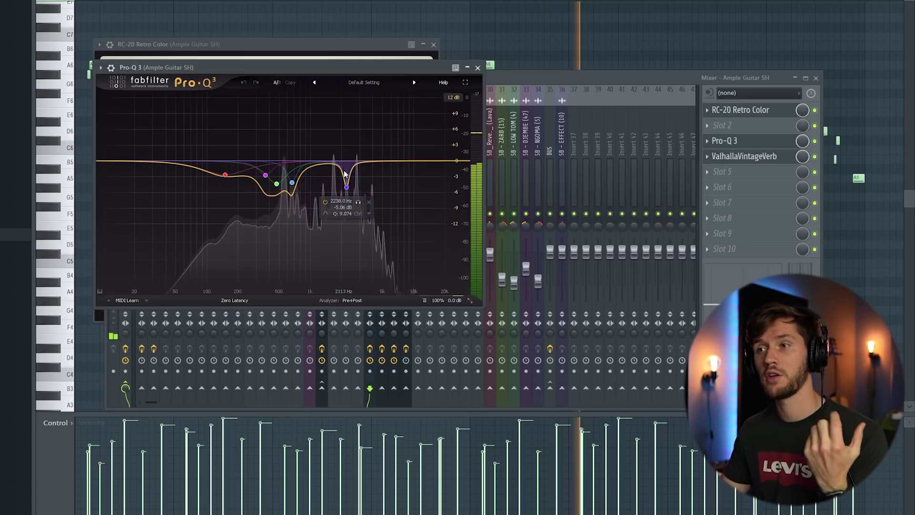
{"action": "left_click", "coordinate": [752, 156]}
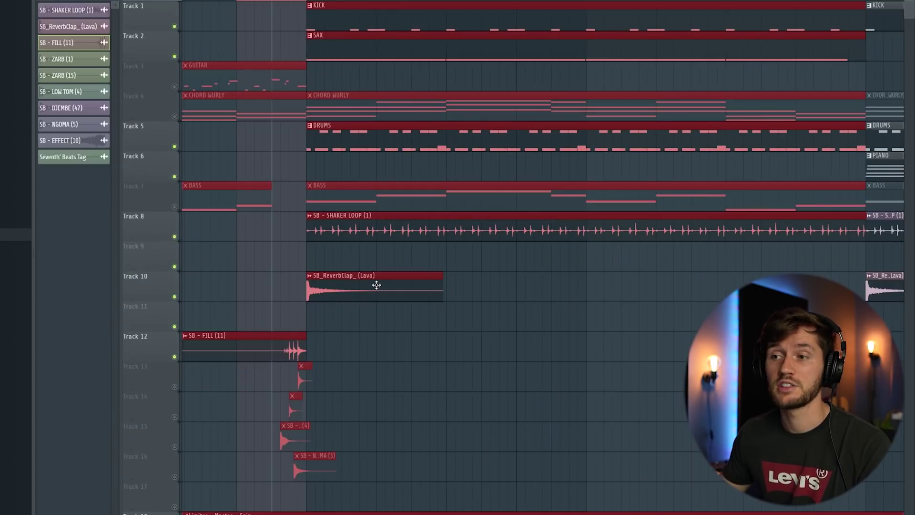
Unmute Track 13 and audition SB - DJEMBE (47) with SB - FILL (11), viewing its sample settings
{"action": "key", "text": "space"}
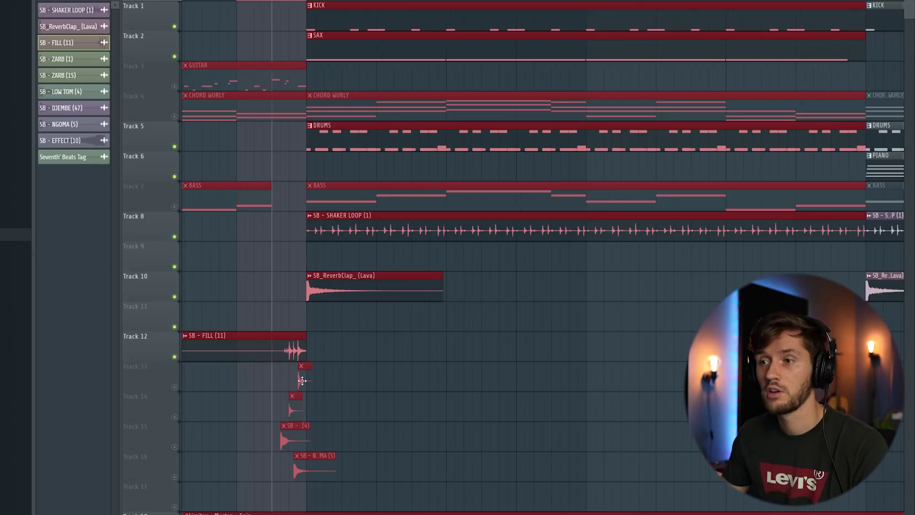
{"action": "double_click", "coordinate": [318, 381]}
{"action": "left_click", "coordinate": [391, 68]}
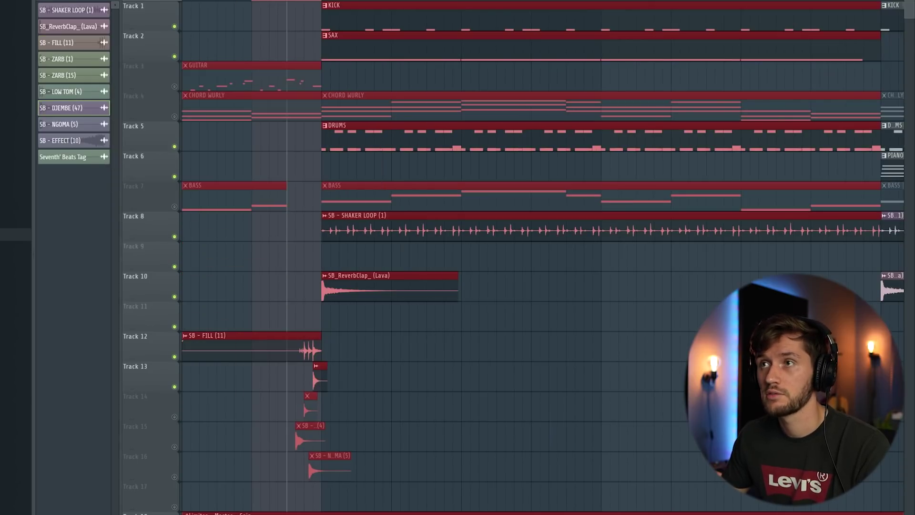
{"action": "key", "text": "space"}
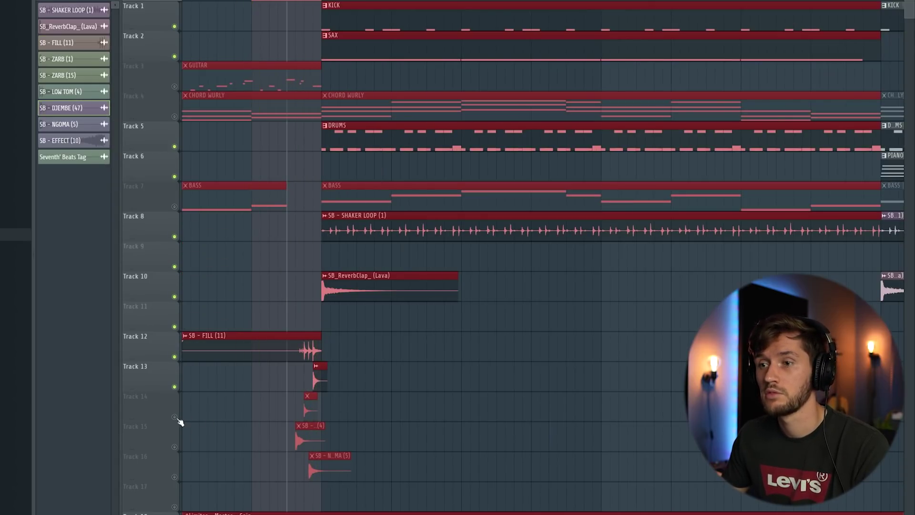
Unmute Tracks 14 and 15 and audition the layered fill, viewing the SB - LOW TOM (4) sample settings
{"action": "key", "text": "space"}
{"action": "key", "text": "space"}
{"action": "double_click", "coordinate": [315, 436]}
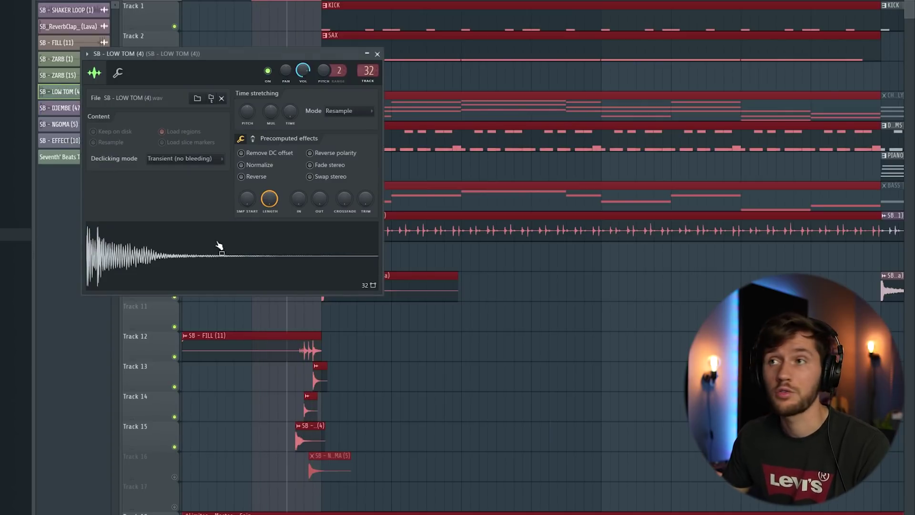
{"action": "key", "text": "Escape"}
{"action": "key", "text": "space"}
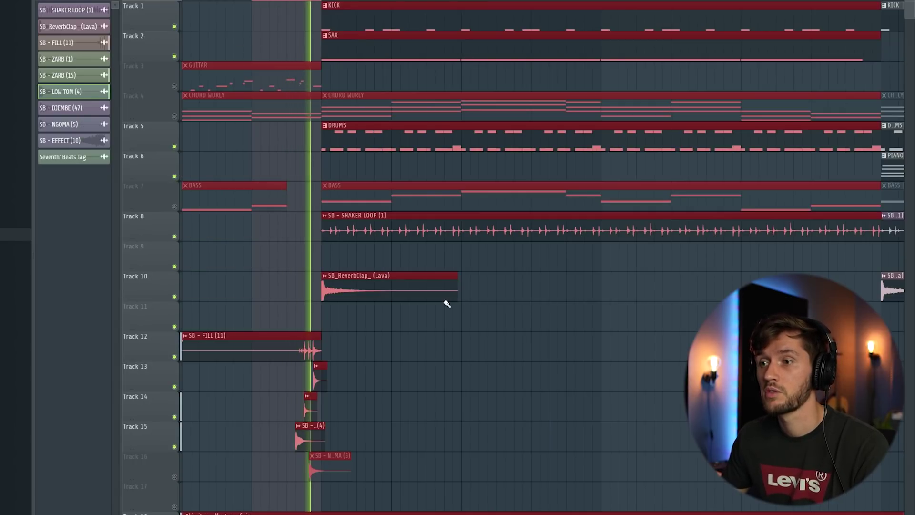
Unmute Track 16 and audition SB - NGOMA (5) with the other fill samples, viewing its sample settings
{"action": "key", "text": "space"}
{"action": "left_click", "coordinate": [174, 476]}
{"action": "double_click", "coordinate": [329, 469]}
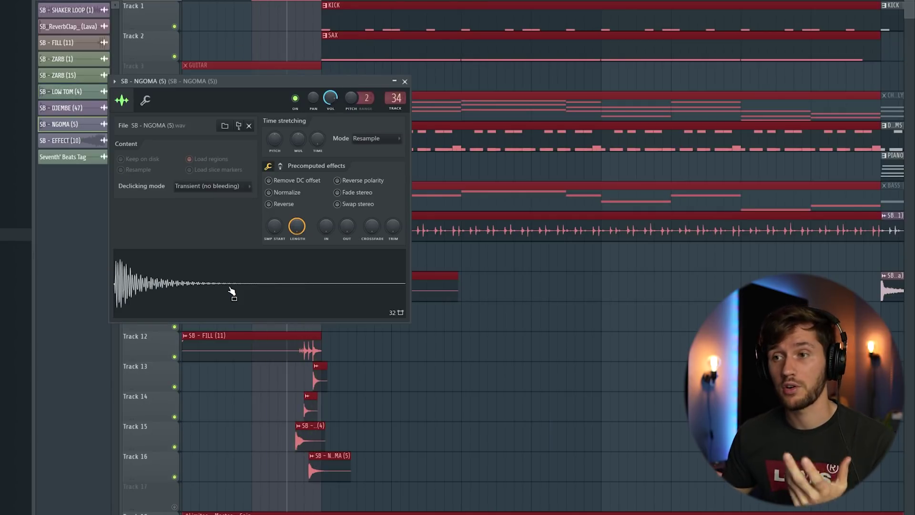
{"action": "key", "text": "Escape"}
{"action": "key", "text": "space"}
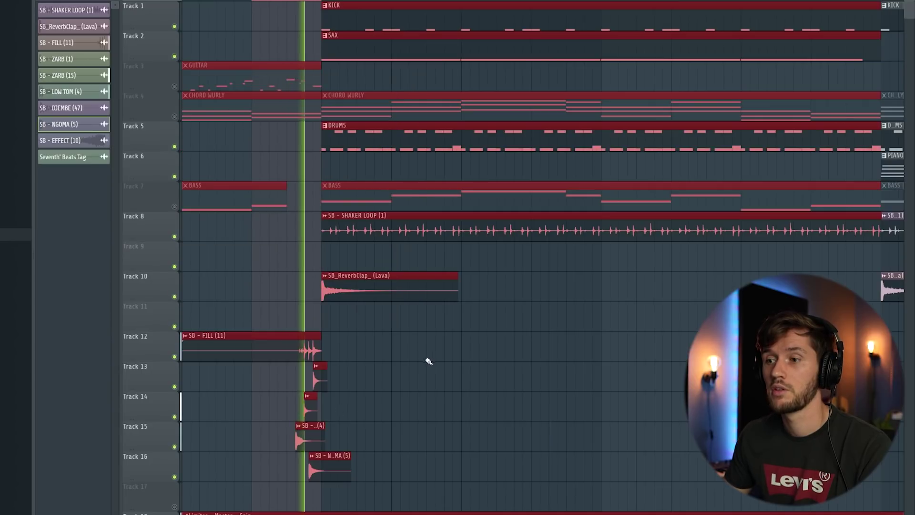
{"action": "key", "text": "space"}
Inspect the ValhallaVintageVerb reverb on the BUS mixer track that the fill percussion is routed to
{"action": "key", "text": "F9"}
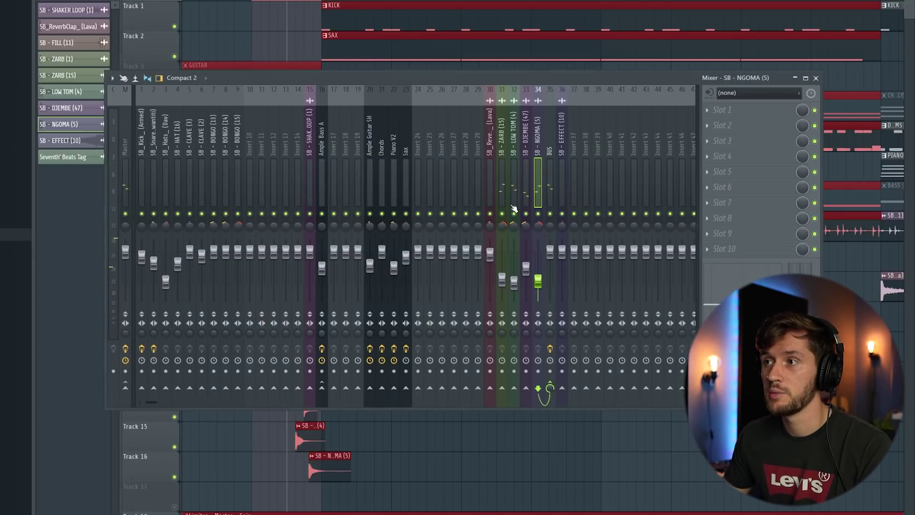
{"action": "left_click", "coordinate": [547, 151]}
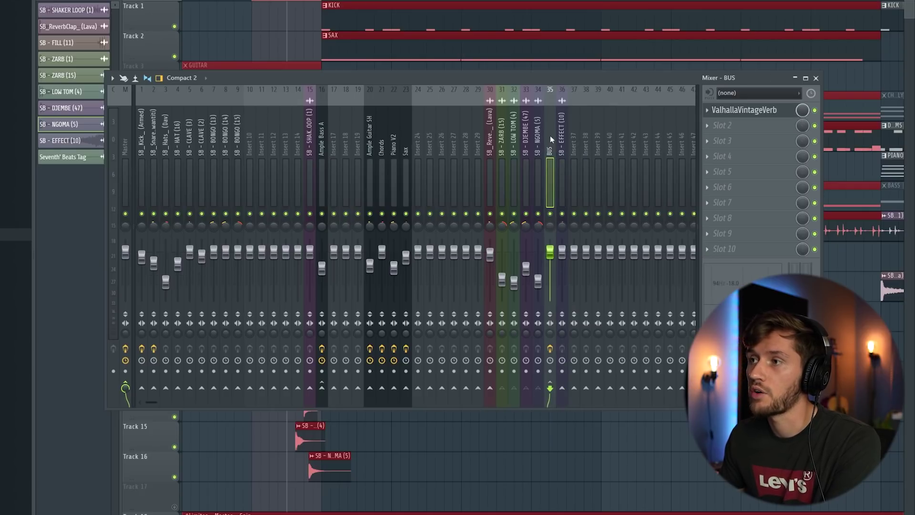
{"action": "left_click", "coordinate": [744, 111]}
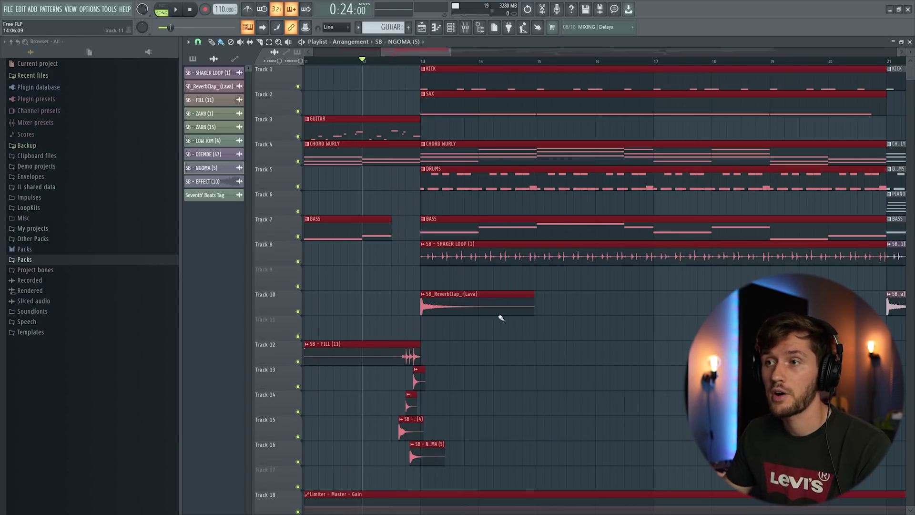
Play the arrangement around the bar 13 drop and the guitar break from bar 28 into bar 31
{"action": "key", "text": "space"}
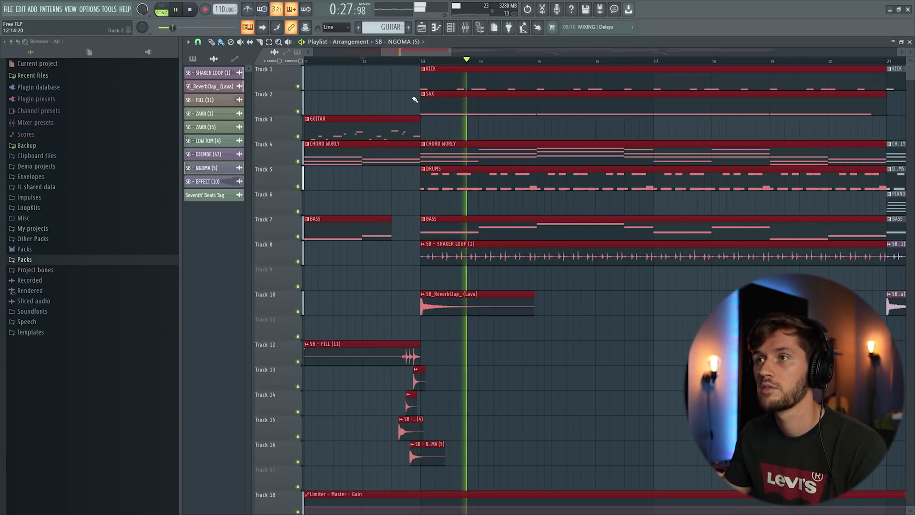
{"action": "scroll", "coordinate": [504, 51], "scroll_direction": "down", "scroll_amount": 3}
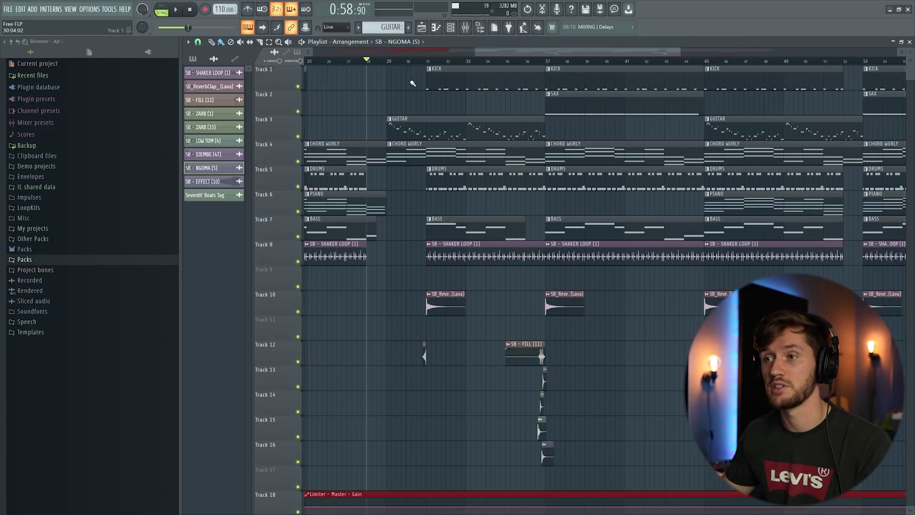
{"action": "key", "text": "space"}
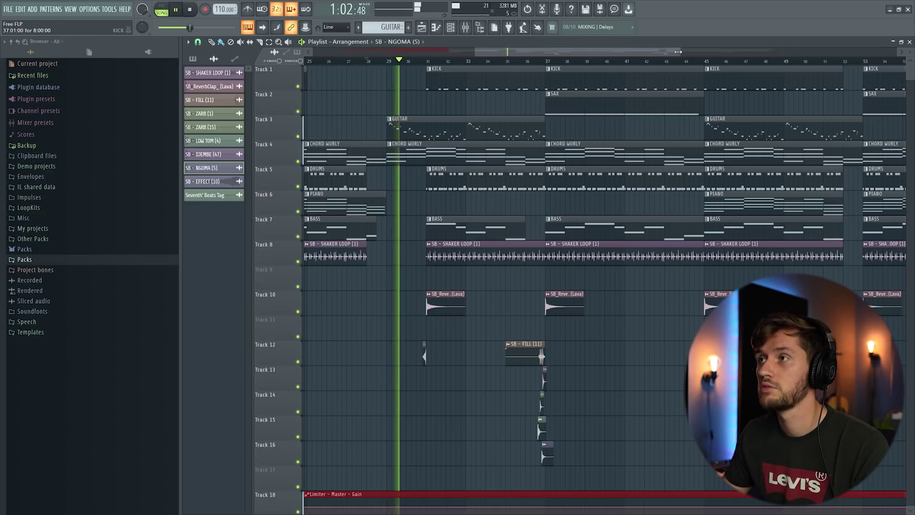
{"action": "left_click_drag", "start_coordinate": [678, 51], "coordinate": [562, 51]}
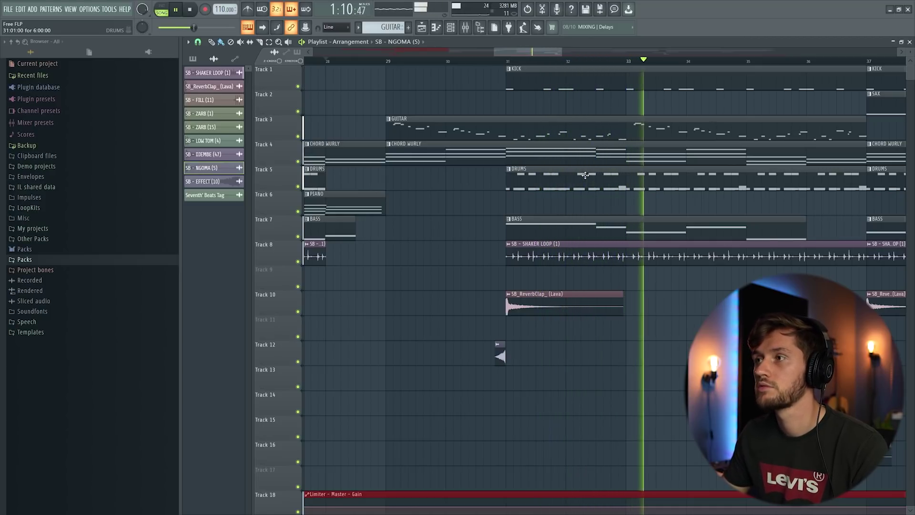
{"action": "scroll", "coordinate": [579, 60], "scroll_direction": "down", "scroll_amount": 1}
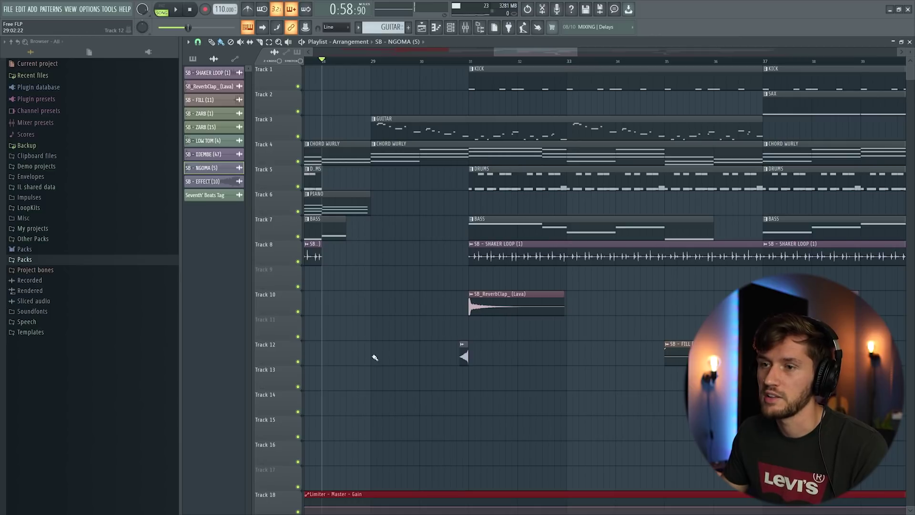
Inspect the sample settings and mixer track of SB - EFFECT (10), placed on Track 12 just before bar 31
{"action": "double_click", "coordinate": [463, 355]}
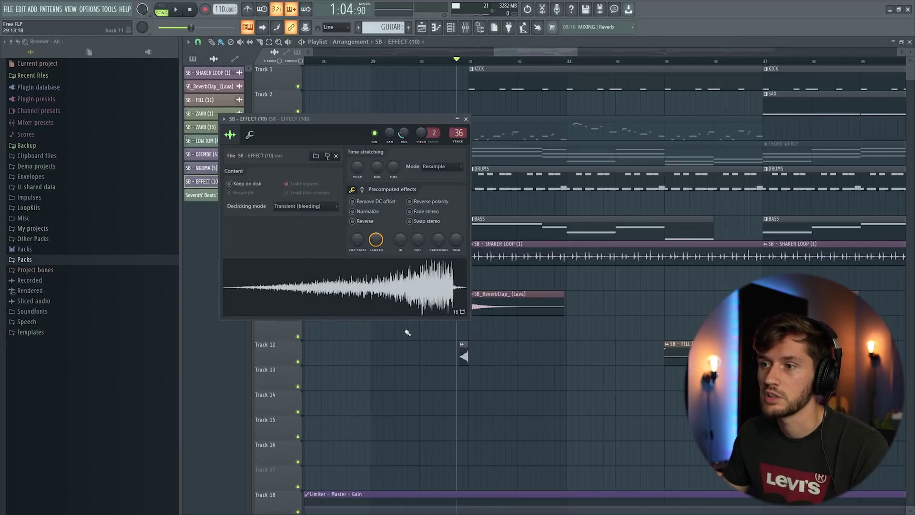
{"action": "key", "text": "F9"}
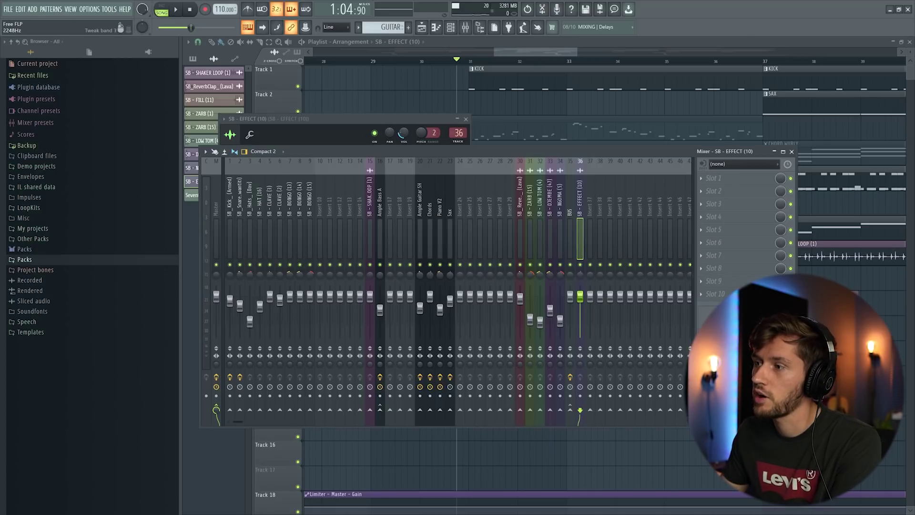
{"action": "left_click", "coordinate": [490, 314]}
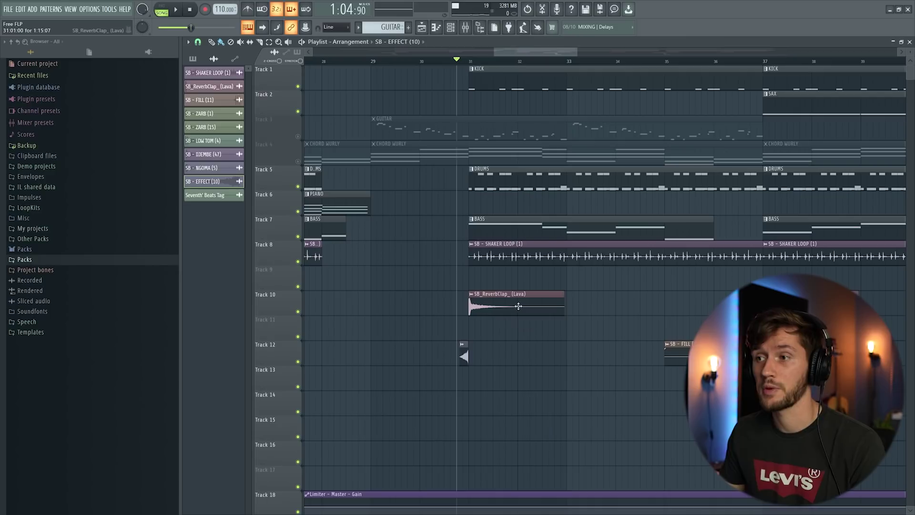
Unmute Tracks 3 and 4, play the transition into bar 31 and show the whole arrangement
{"action": "left_click_drag", "start_coordinate": [299, 138], "coordinate": [298, 161]}
{"action": "key", "text": "space"}
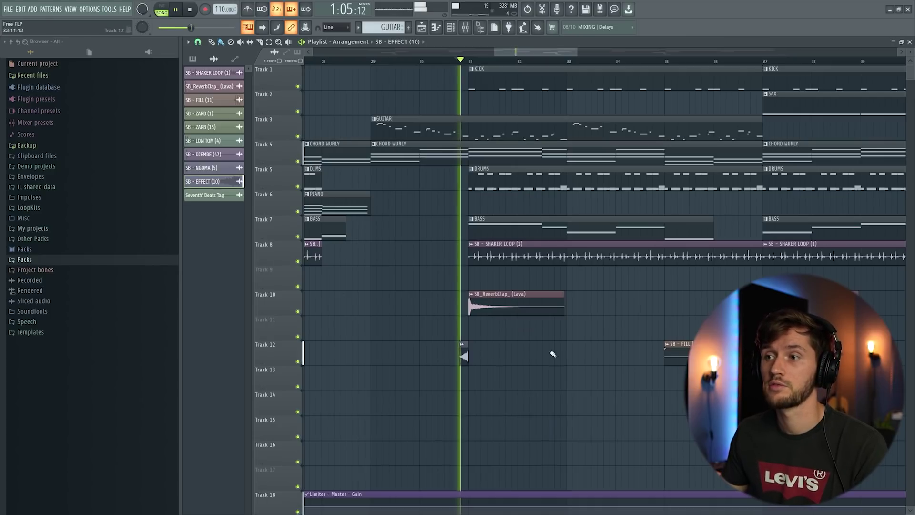
{"action": "left_click_drag", "start_coordinate": [577, 51], "coordinate": [770, 50]}
{"action": "key", "text": "space"}
{"action": "scroll", "coordinate": [600, 179], "scroll_direction": "down", "scroll_amount": 2}
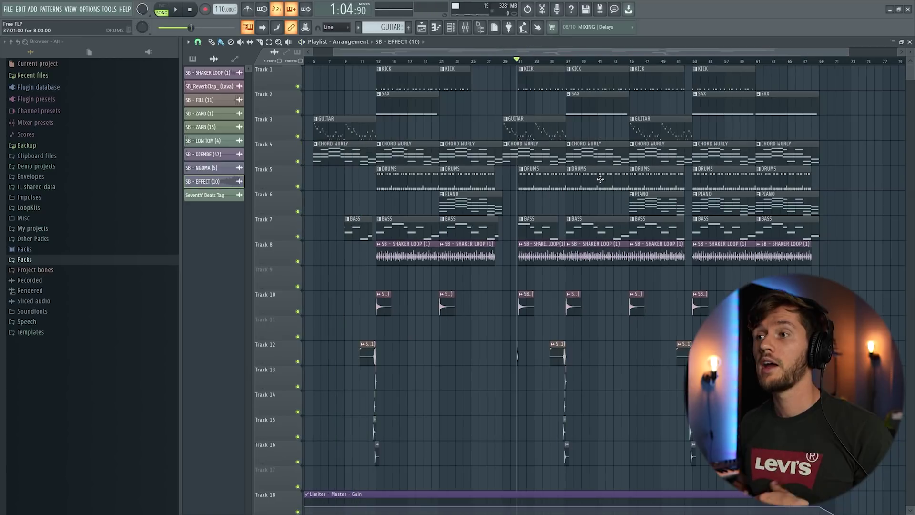